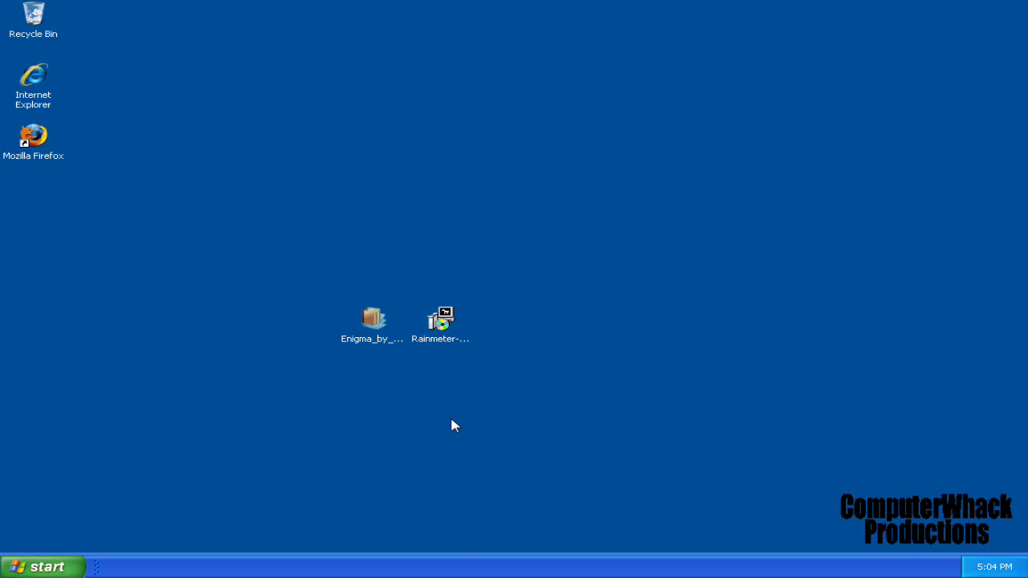
Move the Enigma_by_Kaelri archive and Rainmeter-0.14-32bit installer icons side by side to the desktop centre
{"action": "left_click_drag", "start_coordinate": [336, 308], "coordinate": [481, 382]}
{"action": "left_click_drag", "start_coordinate": [383, 334], "coordinate": [519, 273]}
{"action": "left_click", "coordinate": [517, 394]}
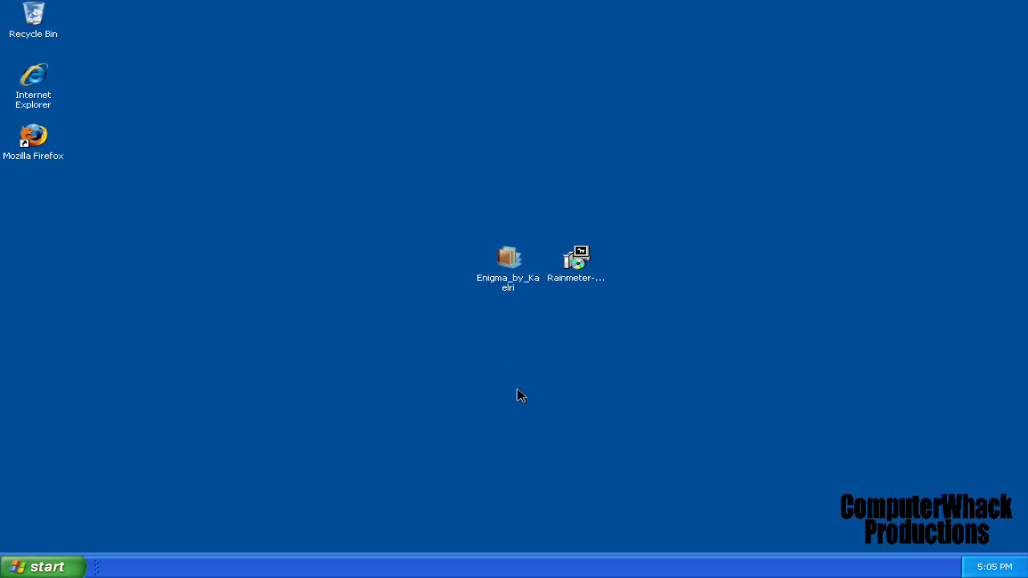
{"action": "left_click", "coordinate": [511, 295]}
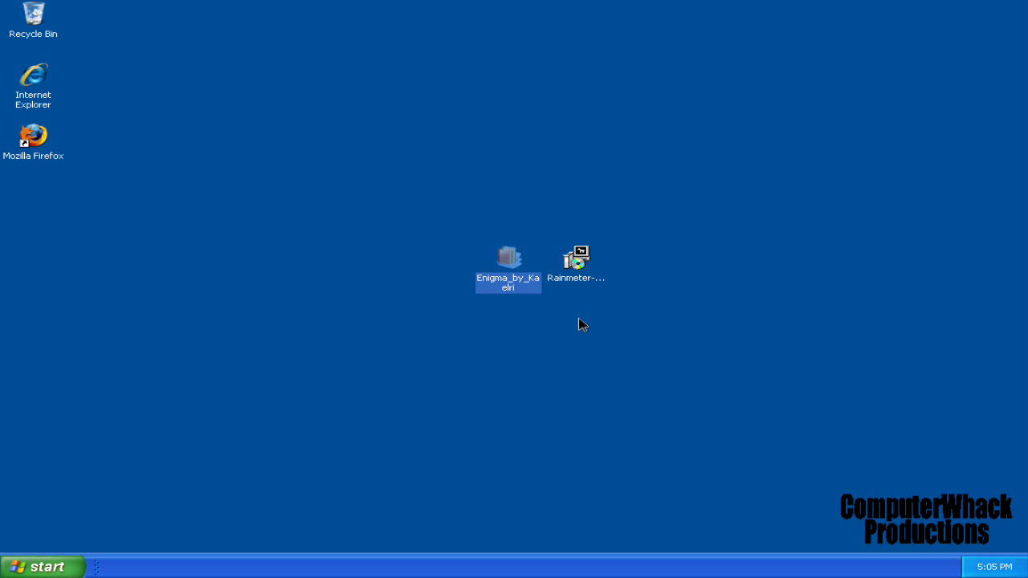
{"action": "left_click_drag", "start_coordinate": [618, 348], "coordinate": [594, 256]}
{"action": "left_click", "coordinate": [591, 253]}
{"action": "left_click", "coordinate": [499, 271]}
{"action": "left_click", "coordinate": [581, 273]}
{"action": "left_click", "coordinate": [522, 272]}
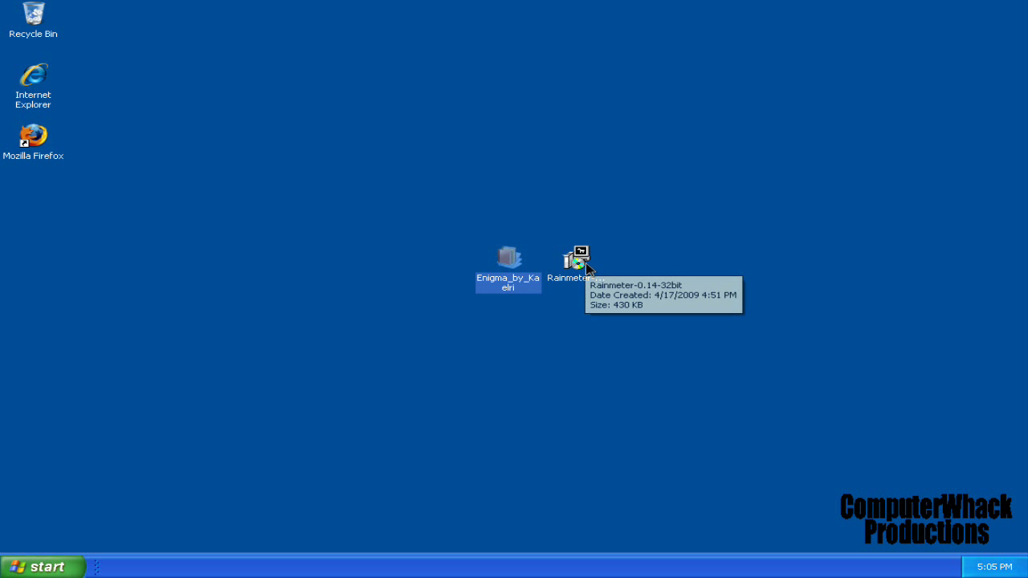
Install Rainmeter 0.14 with the 'Add shortcuts to Start-menu' option unchecked
{"action": "double_click", "coordinate": [587, 269]}
{"action": "left_click", "coordinate": [644, 371]}
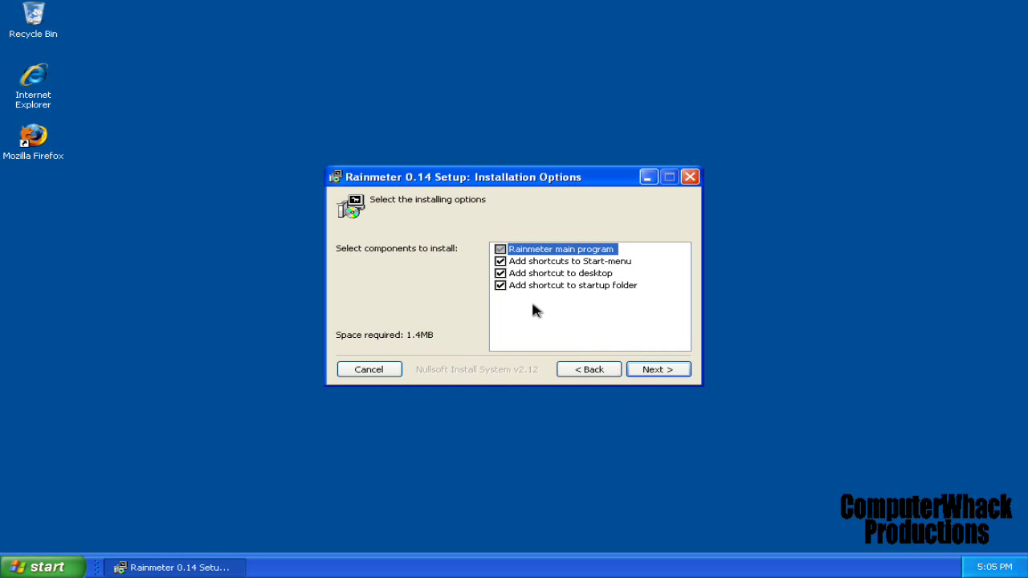
{"action": "left_click", "coordinate": [500, 262]}
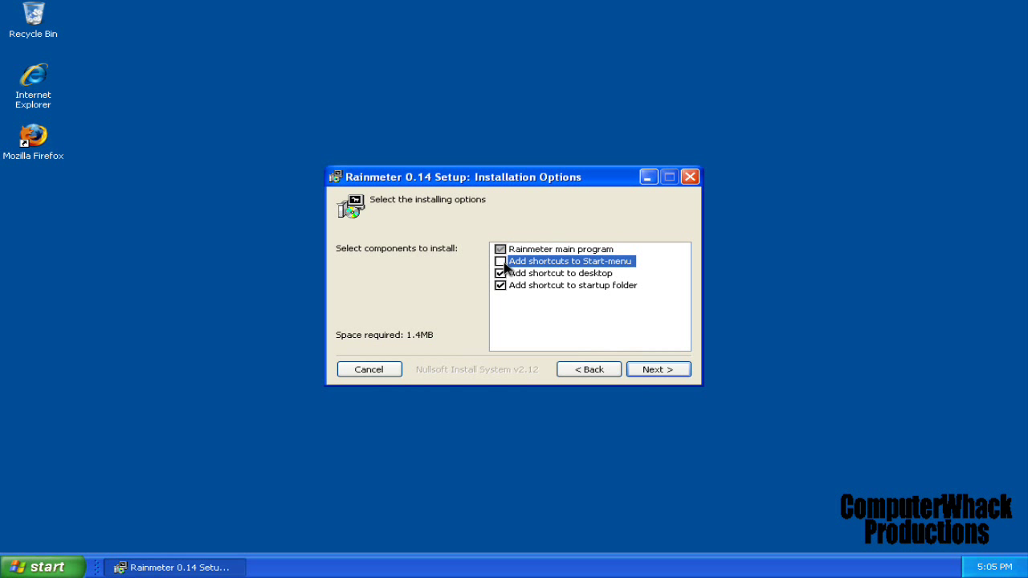
{"action": "left_click", "coordinate": [650, 369]}
{"action": "left_click", "coordinate": [660, 370]}
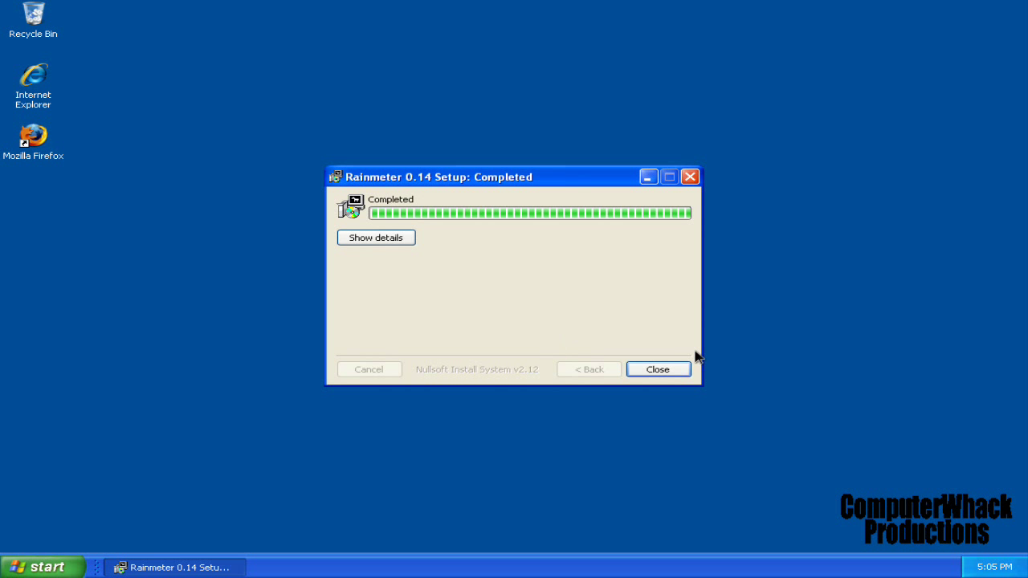
{"action": "left_click", "coordinate": [681, 371]}
{"action": "left_click", "coordinate": [503, 351]}
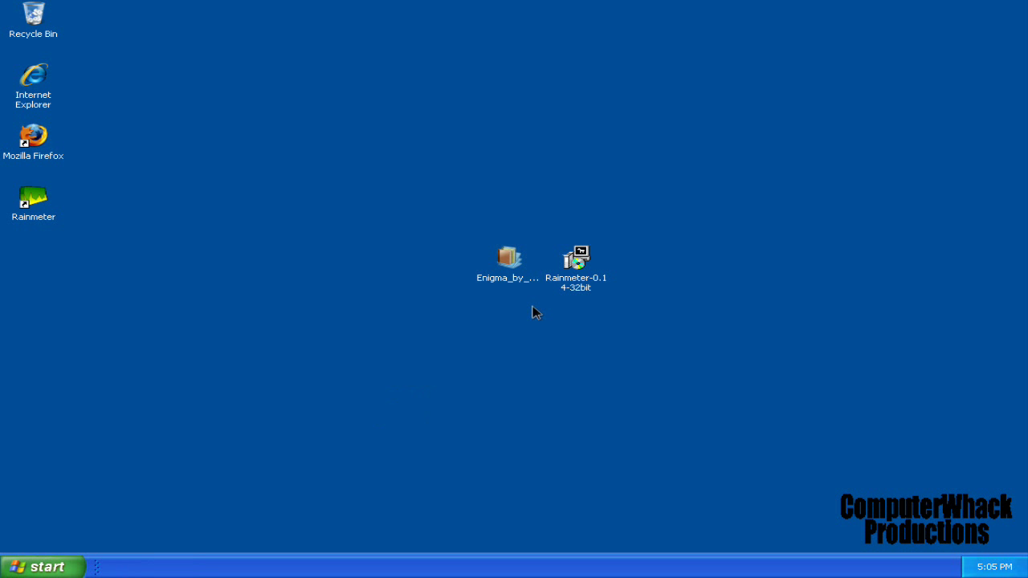
Extract the Enigma archive into an Enigma_by_Kaelri folder on the desktop beside the archive
{"action": "left_click", "coordinate": [518, 279]}
{"action": "right_click", "coordinate": [508, 267]}
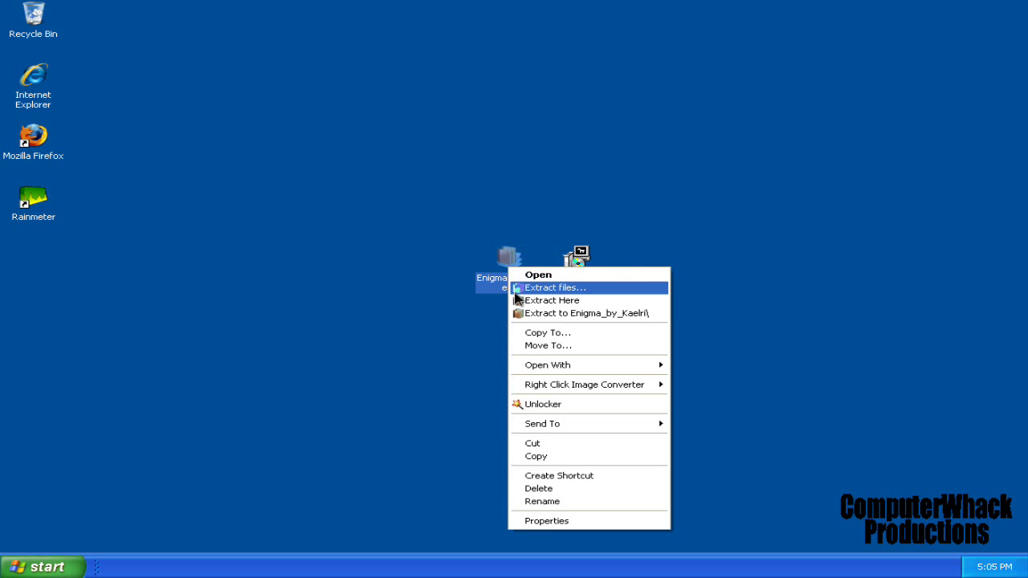
{"action": "left_click", "coordinate": [521, 302]}
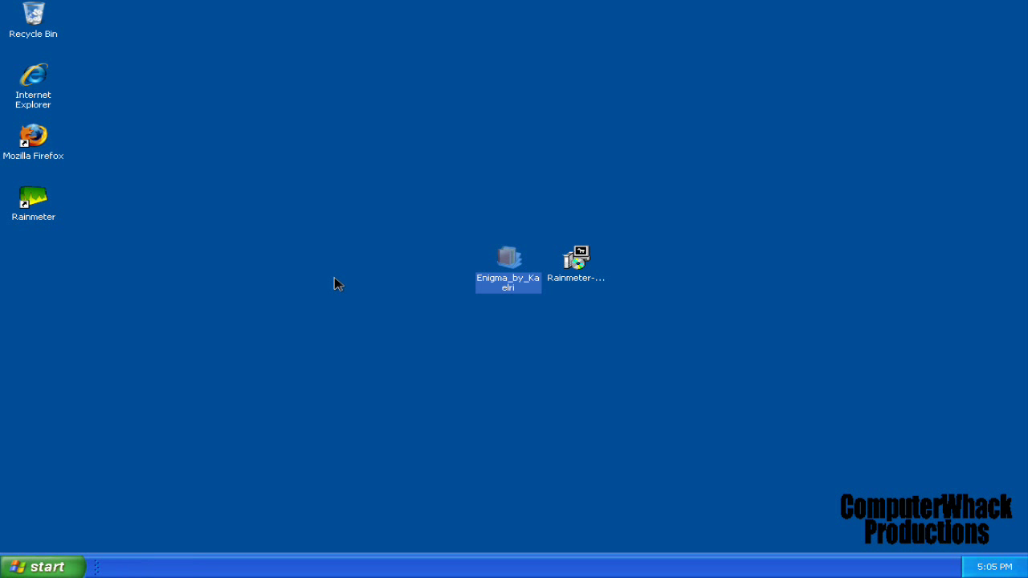
{"action": "left_click_drag", "start_coordinate": [35, 275], "coordinate": [375, 275]}
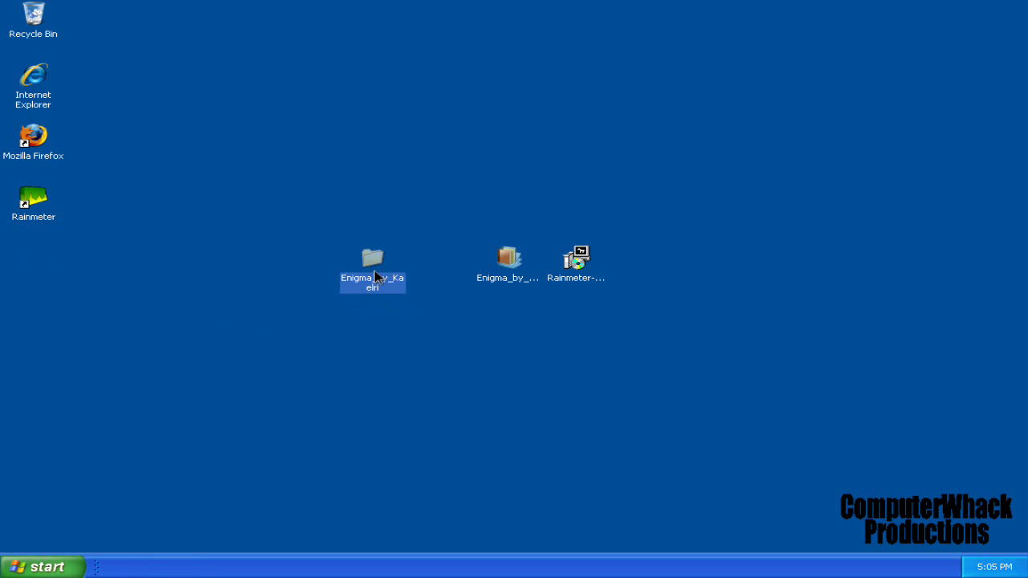
Run Setup from the Enigma_by_Kaelri folder, confirm the installed message, and minimise the folder window
{"action": "double_click", "coordinate": [377, 282]}
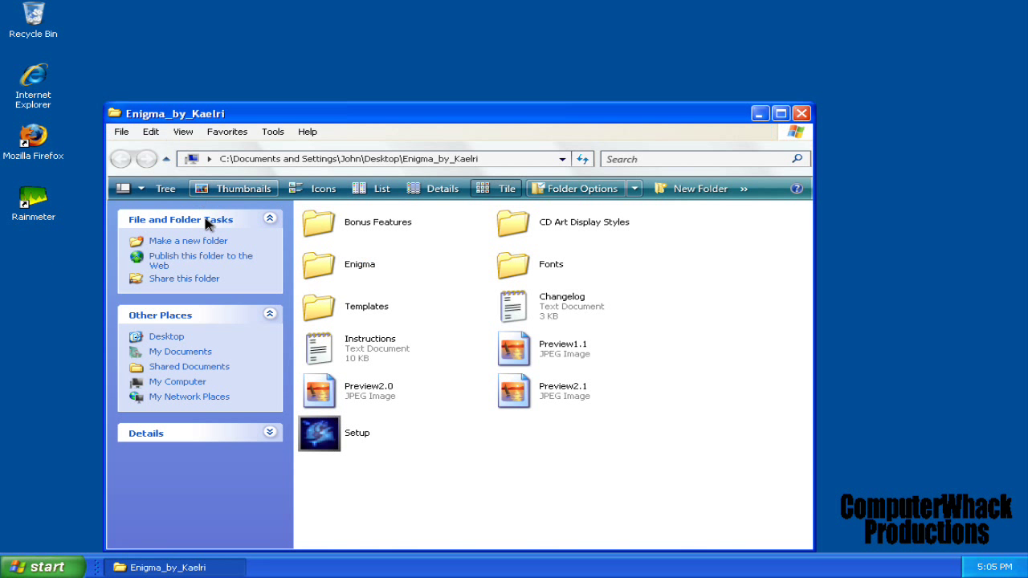
{"action": "left_click_drag", "start_coordinate": [463, 115], "coordinate": [476, 73]}
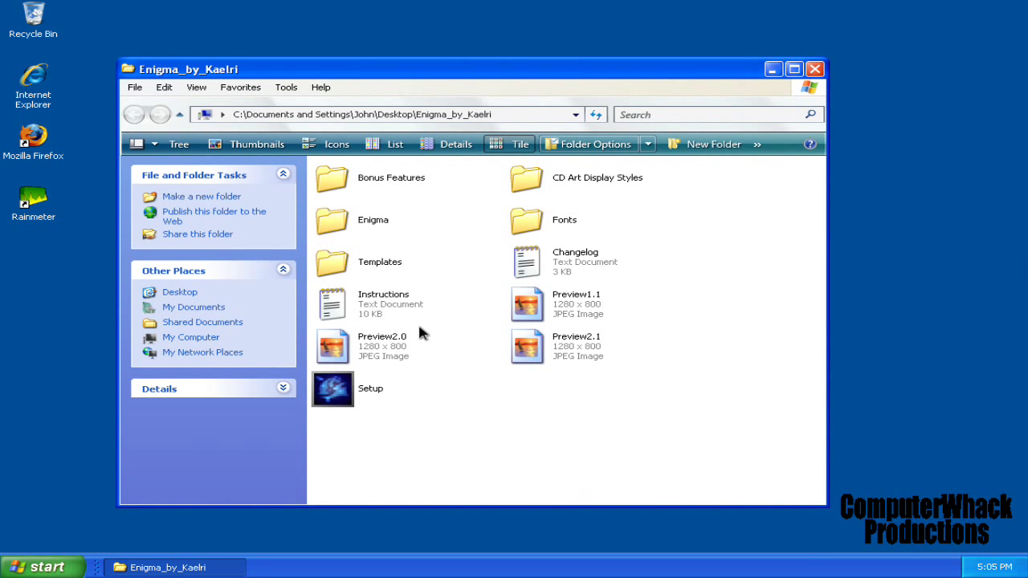
{"action": "double_click", "coordinate": [355, 392]}
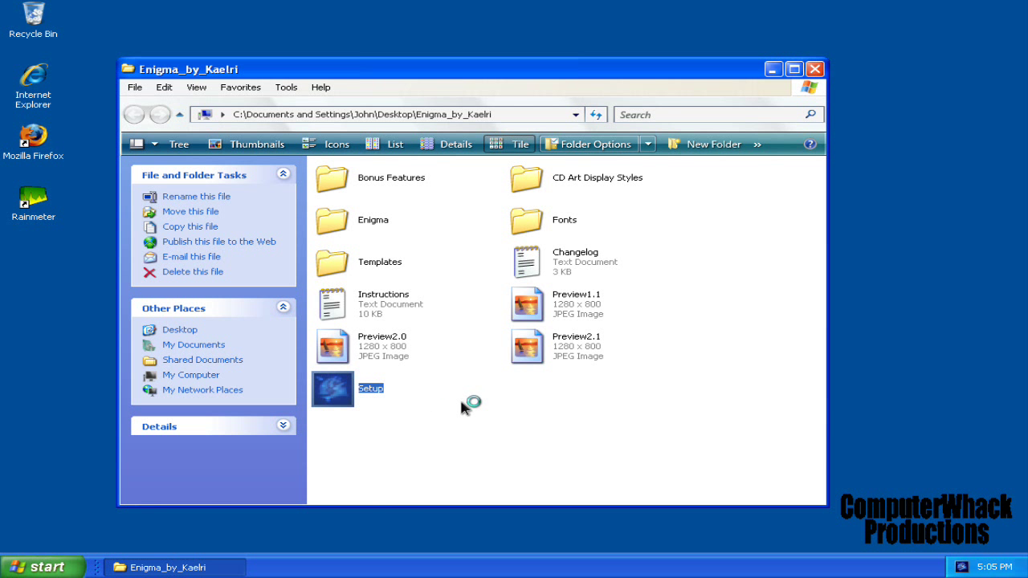
{"action": "left_click", "coordinate": [384, 305]}
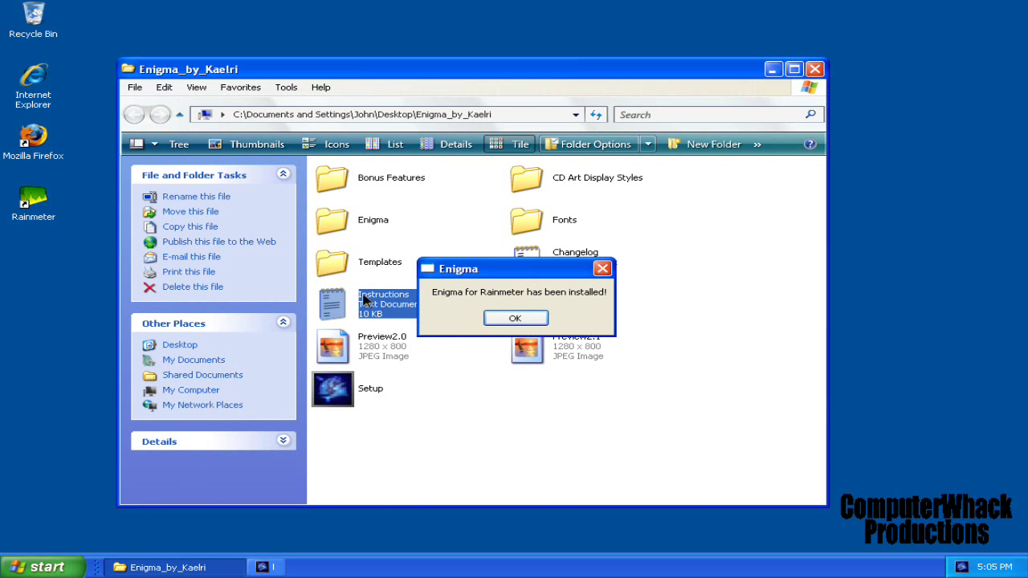
{"action": "left_click", "coordinate": [515, 319]}
{"action": "left_click", "coordinate": [610, 452]}
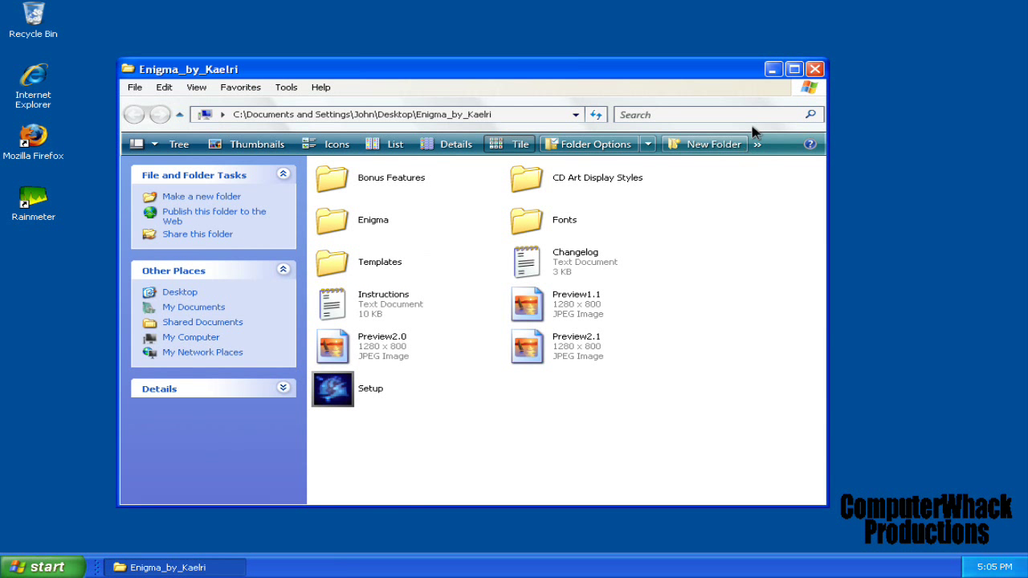
{"action": "left_click", "coordinate": [771, 70]}
Start Rainmeter, shift the Enigma welcome panel, and move the taskbar to the top edge
{"action": "double_click", "coordinate": [35, 210]}
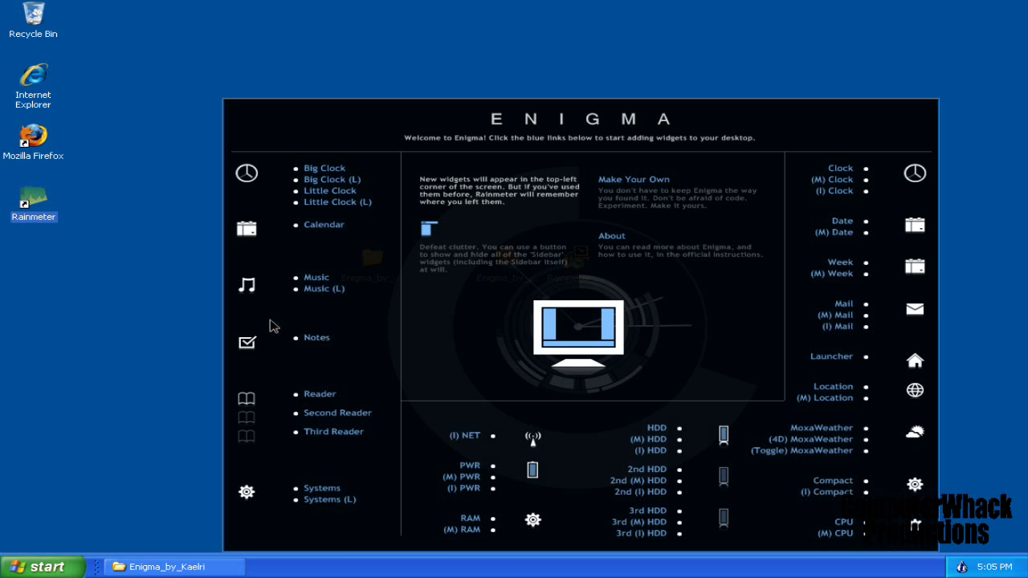
{"action": "left_click_drag", "start_coordinate": [598, 155], "coordinate": [529, 97]}
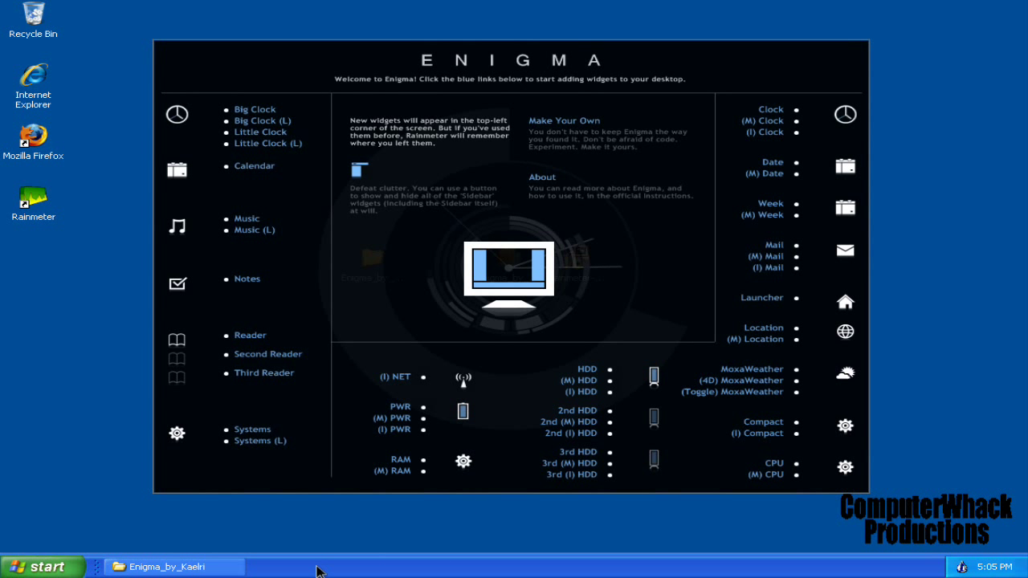
{"action": "right_click", "coordinate": [407, 572]}
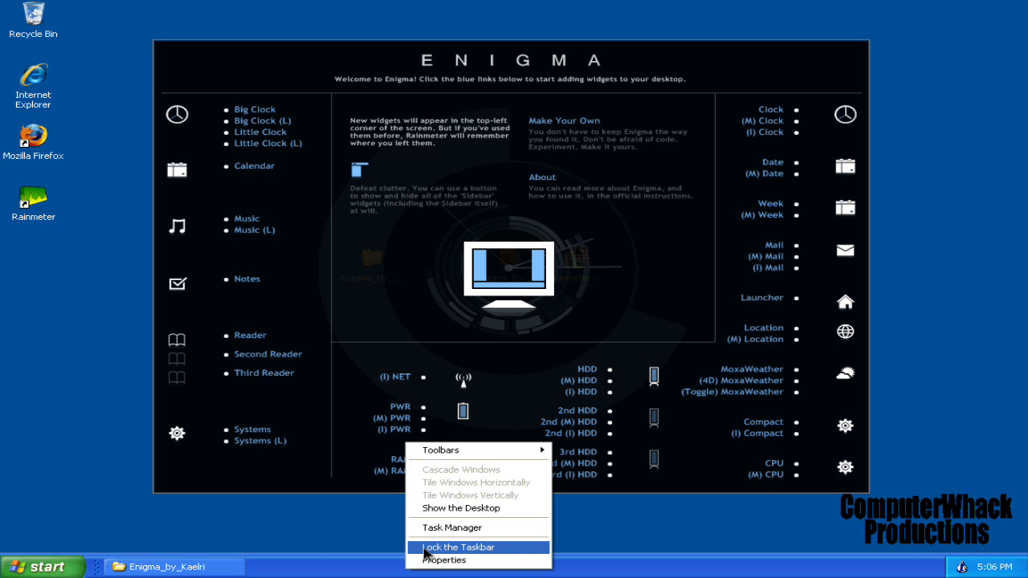
{"action": "left_click_drag", "start_coordinate": [379, 566], "coordinate": [559, 208]}
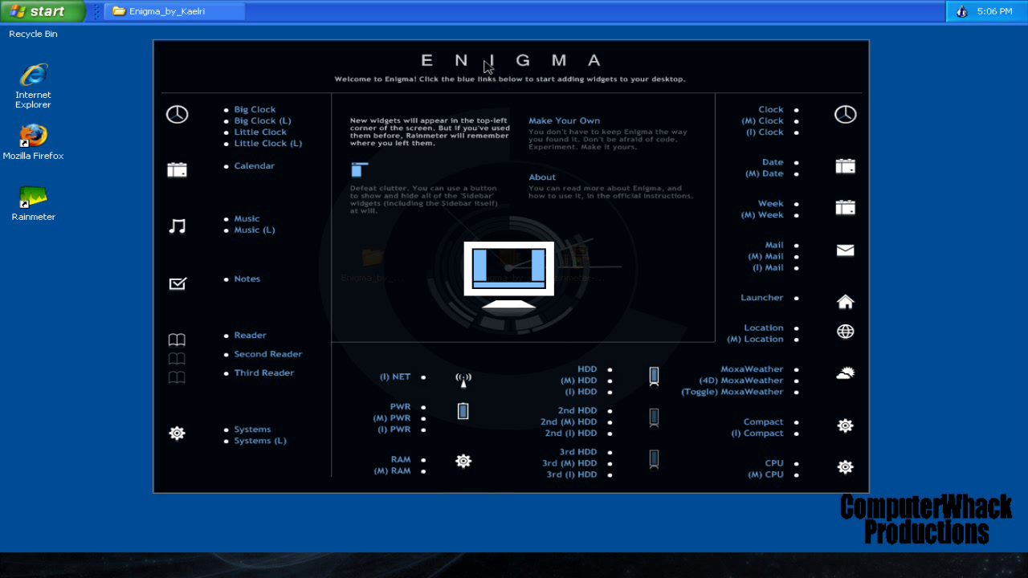
{"action": "left_click_drag", "start_coordinate": [485, 66], "coordinate": [535, 16]}
Turn on Auto-hide in the taskbar properties and apply it
{"action": "right_click", "coordinate": [532, 16]}
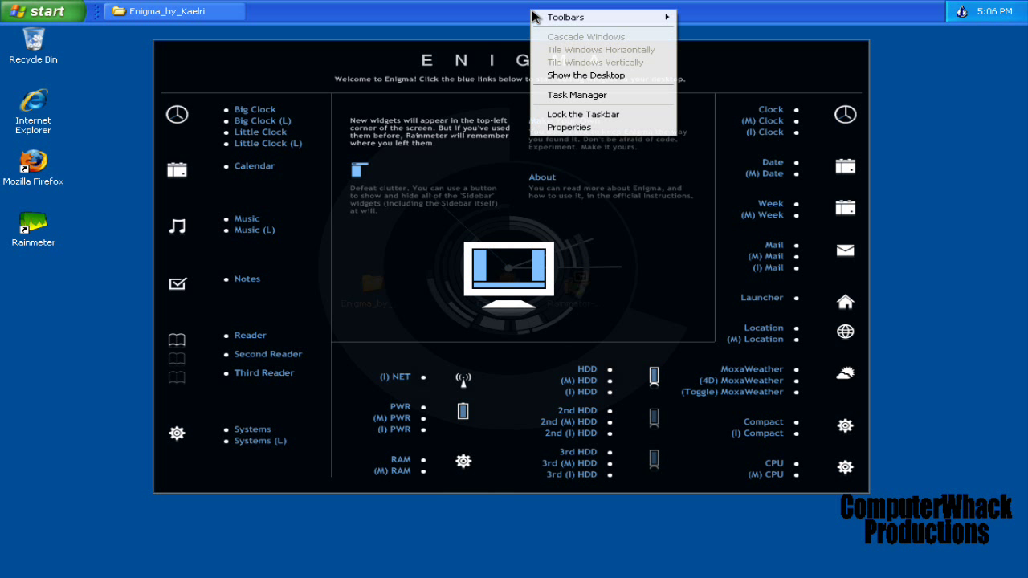
{"action": "left_click", "coordinate": [582, 128]}
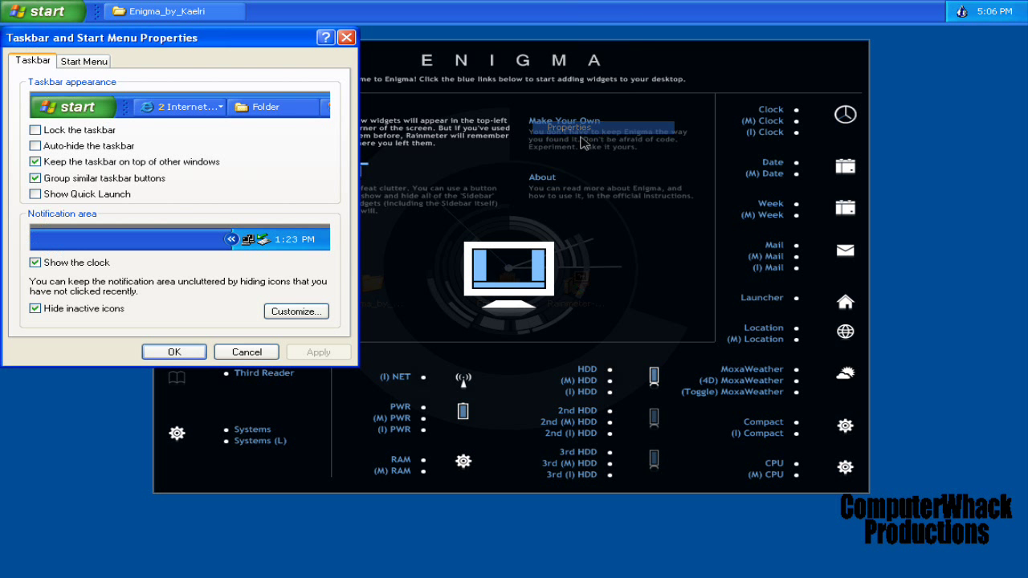
{"action": "left_click", "coordinate": [67, 146]}
{"action": "left_click", "coordinate": [294, 351]}
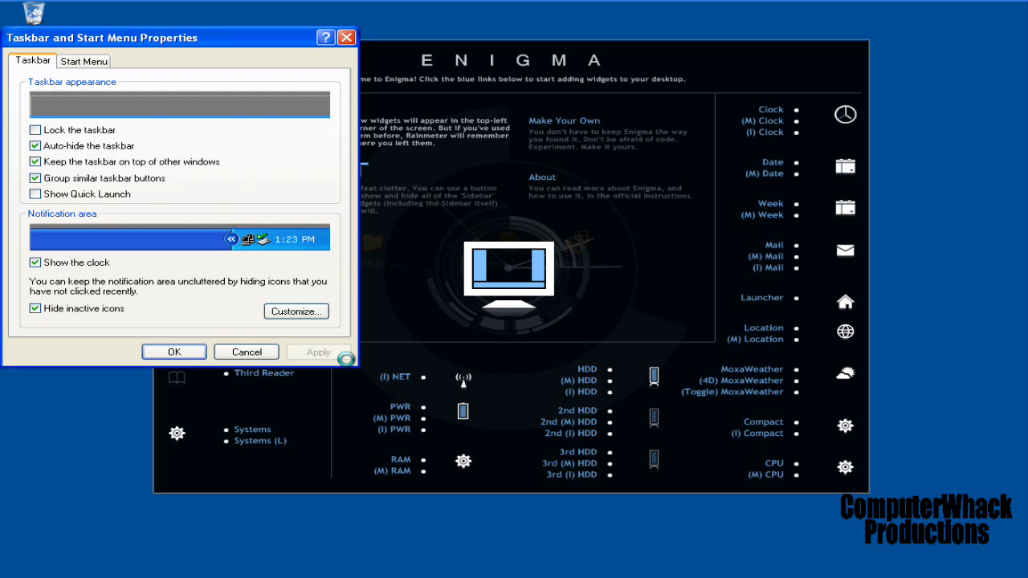
{"action": "key", "text": "Return"}
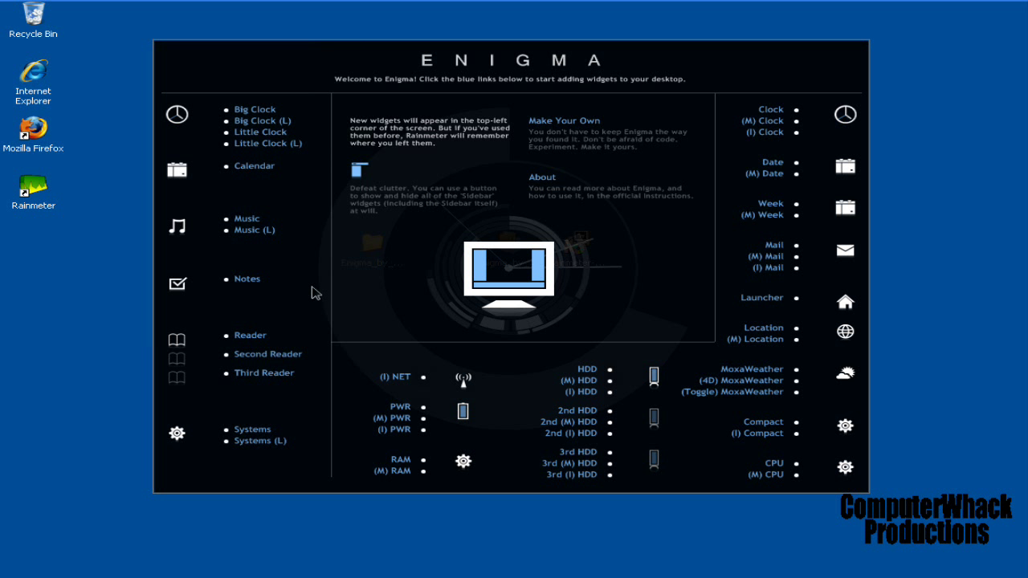
Nudge the Enigma panel and add the right-hand and left-hand Enigma sidebars
{"action": "left_click_drag", "start_coordinate": [524, 74], "coordinate": [489, 66]}
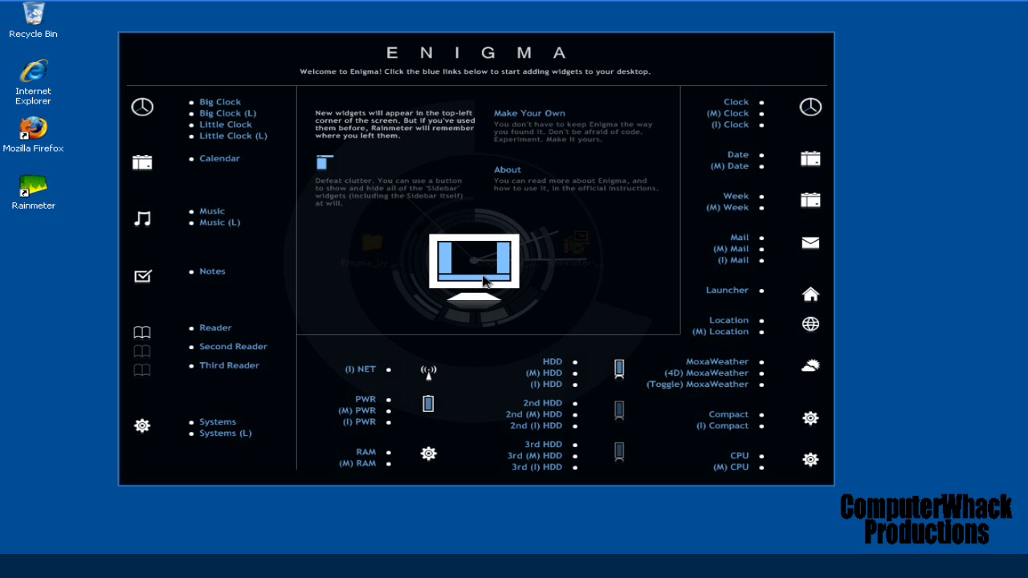
{"action": "left_click", "coordinate": [503, 266]}
{"action": "left_click", "coordinate": [442, 263]}
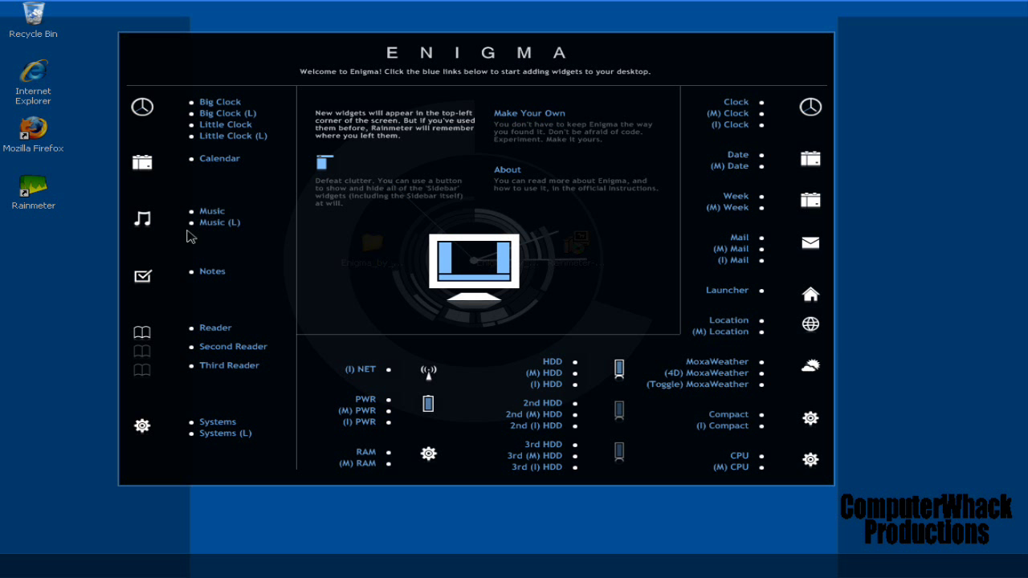
Load Configs > Enigma > Sidebar > _Sidebar > Sidebar.ini and dock the panel at the left edge
{"action": "right_click", "coordinate": [75, 305]}
{"action": "mouse_move", "coordinate": [138, 346]}
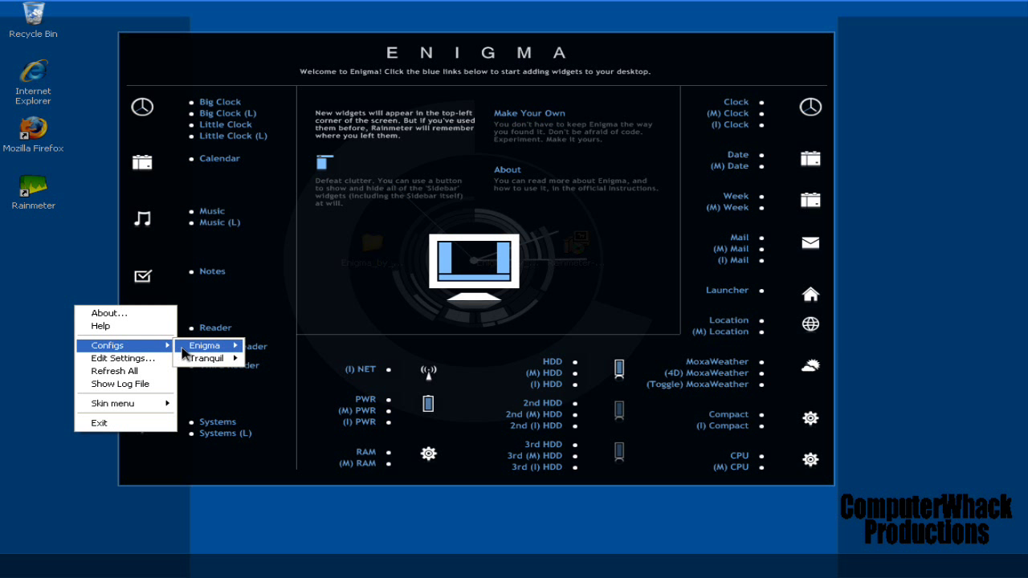
{"action": "mouse_move", "coordinate": [186, 353]}
{"action": "mouse_move", "coordinate": [270, 353]}
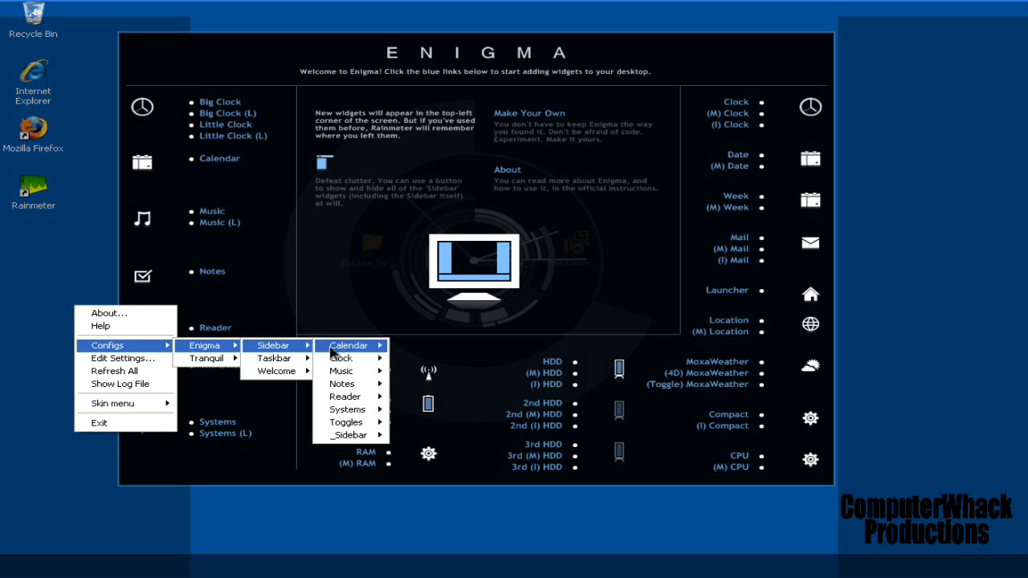
{"action": "mouse_move", "coordinate": [357, 438]}
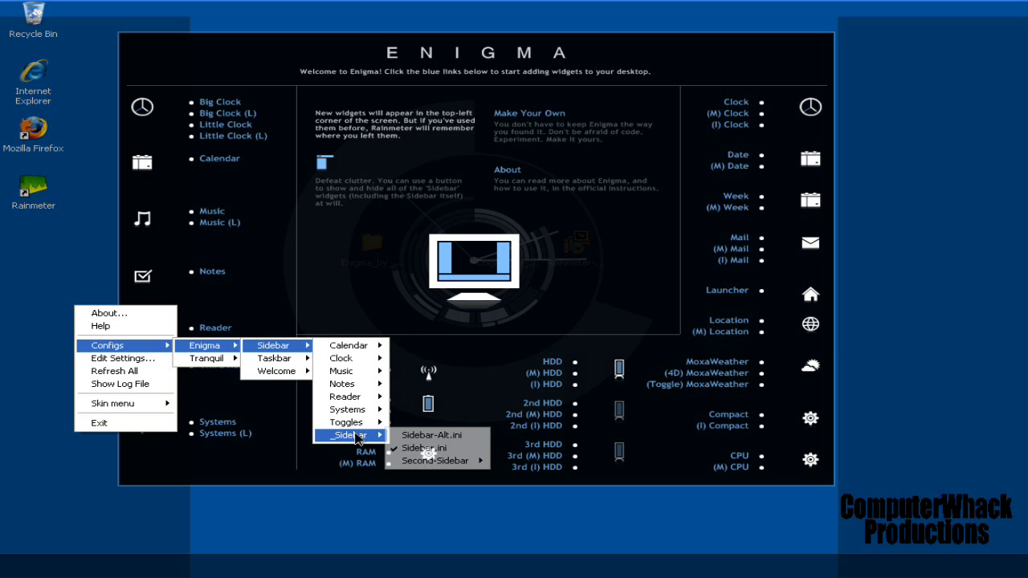
{"action": "mouse_move", "coordinate": [416, 465]}
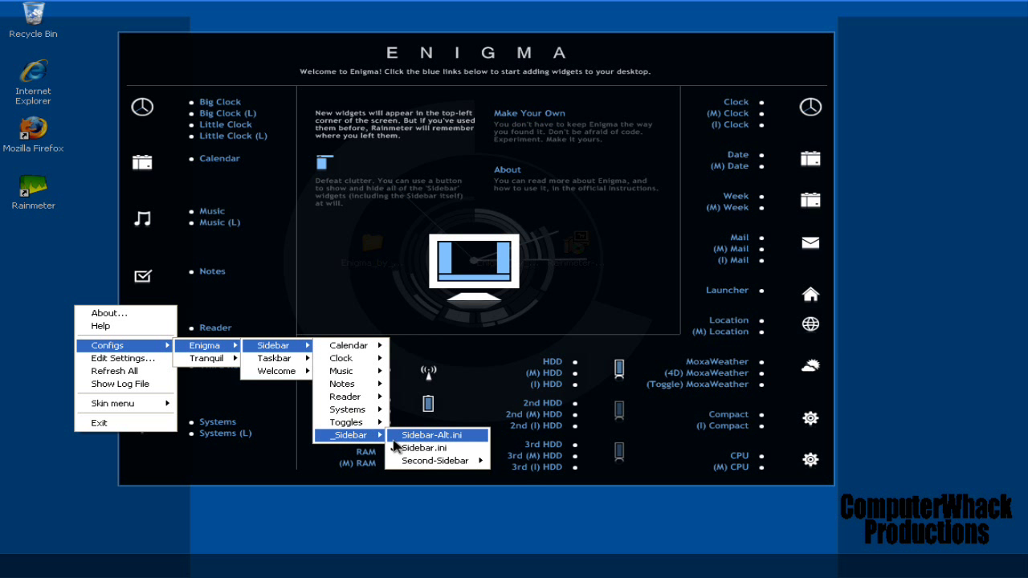
{"action": "left_click", "coordinate": [413, 448]}
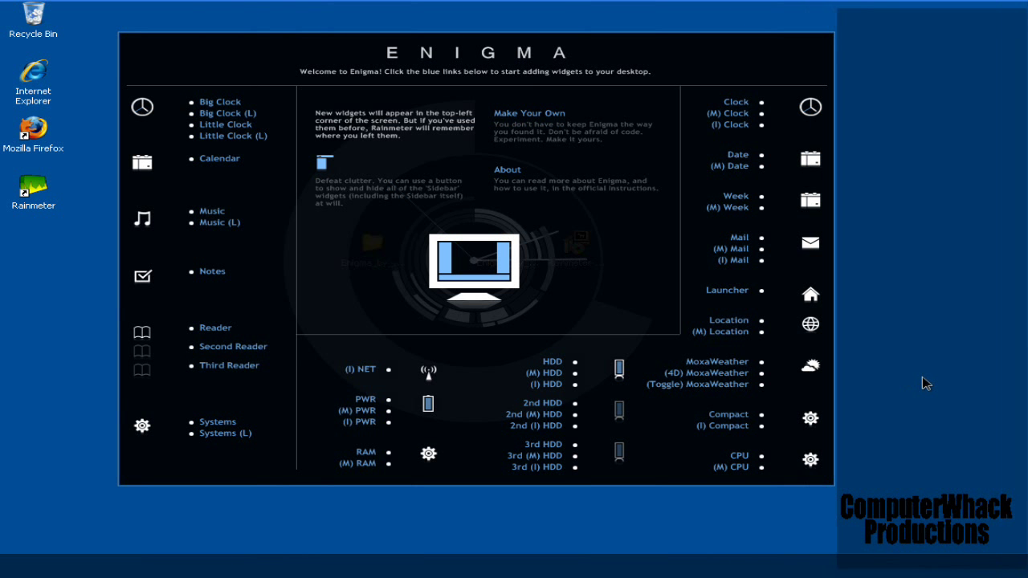
{"action": "left_click_drag", "start_coordinate": [934, 354], "coordinate": [623, 315]}
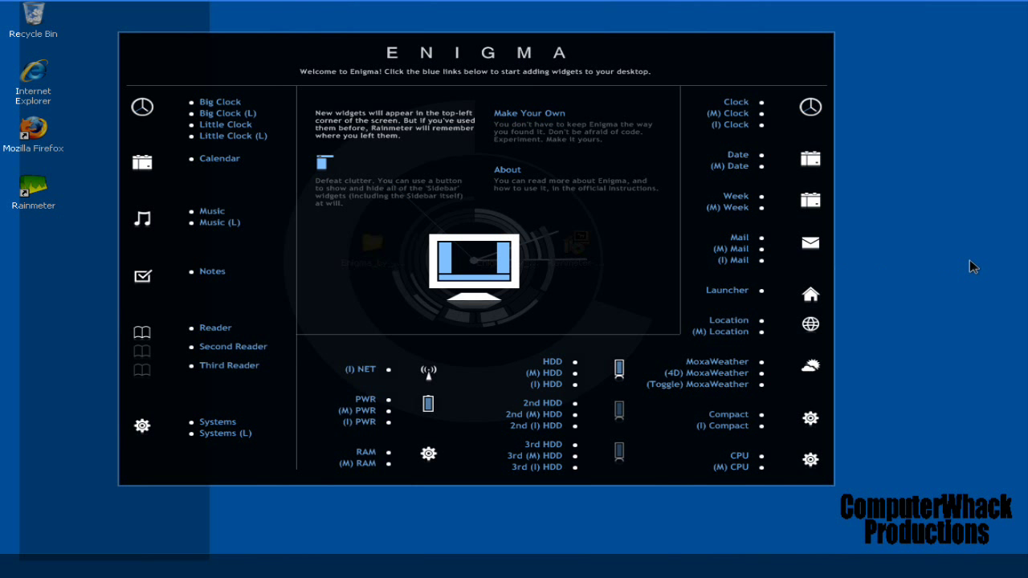
{"action": "left_click_drag", "start_coordinate": [113, 493], "coordinate": [951, 417]}
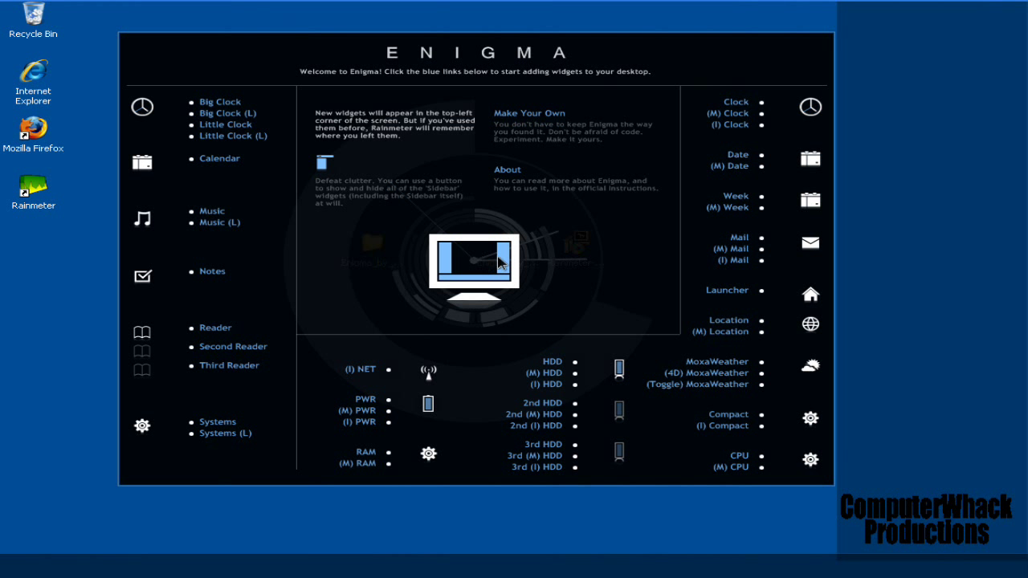
{"action": "left_click_drag", "start_coordinate": [843, 301], "coordinate": [3, 289]}
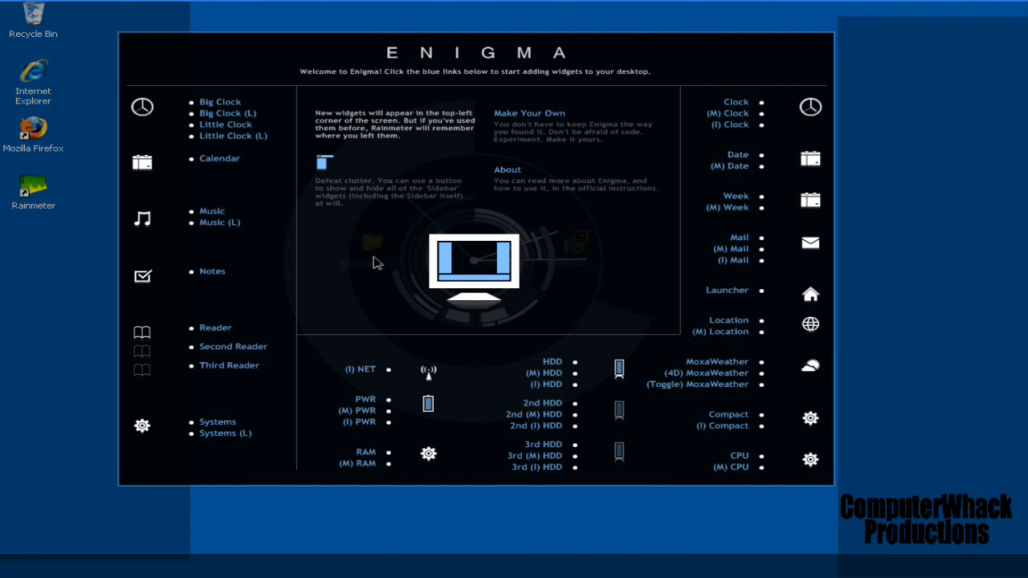
Uncheck Show Desktop Icons under Arrange Icons By
{"action": "right_click", "coordinate": [340, 16]}
{"action": "mouse_move", "coordinate": [455, 30]}
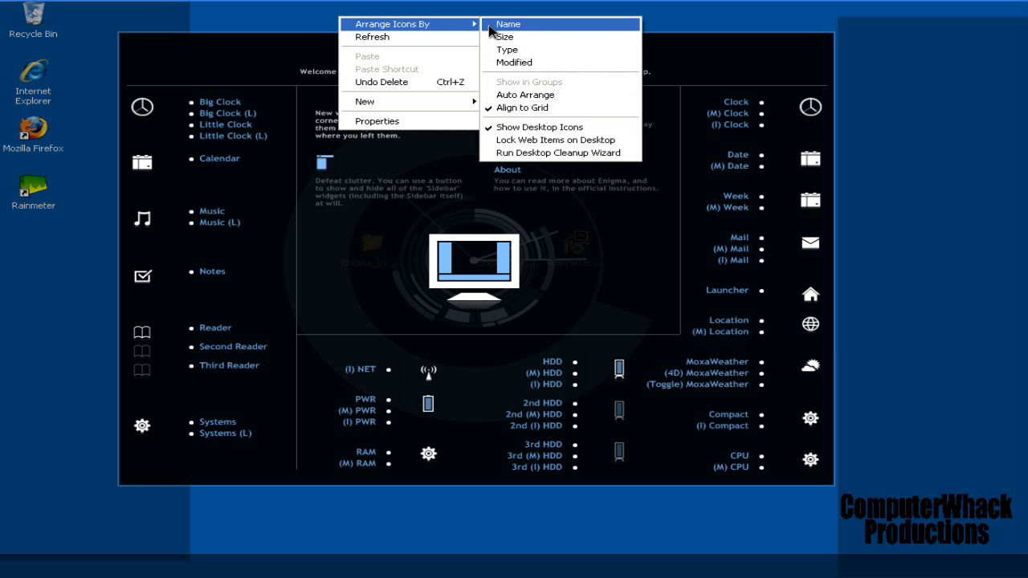
{"action": "left_click", "coordinate": [554, 129]}
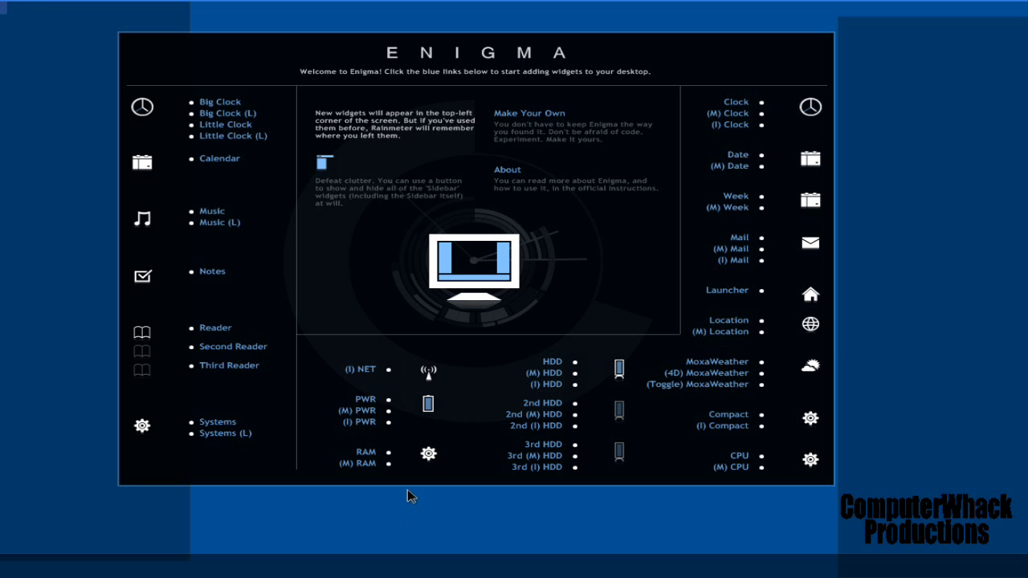
Add the Big Clock and Calendar widgets, shifting the Enigma welcome panel aside
{"action": "left_click", "coordinate": [220, 103]}
{"action": "left_click_drag", "start_coordinate": [323, 76], "coordinate": [424, 75]}
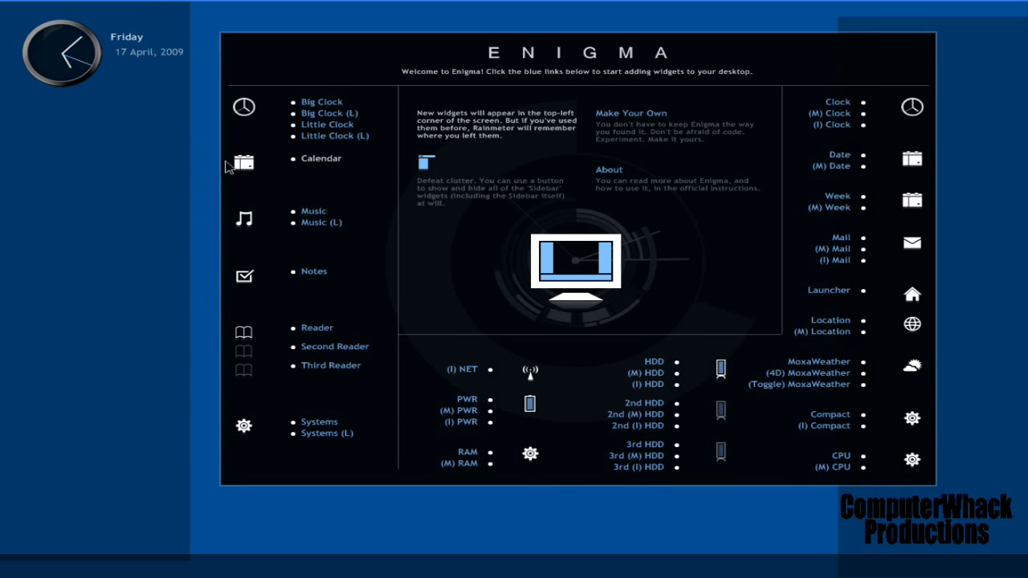
{"action": "left_click", "coordinate": [322, 158]}
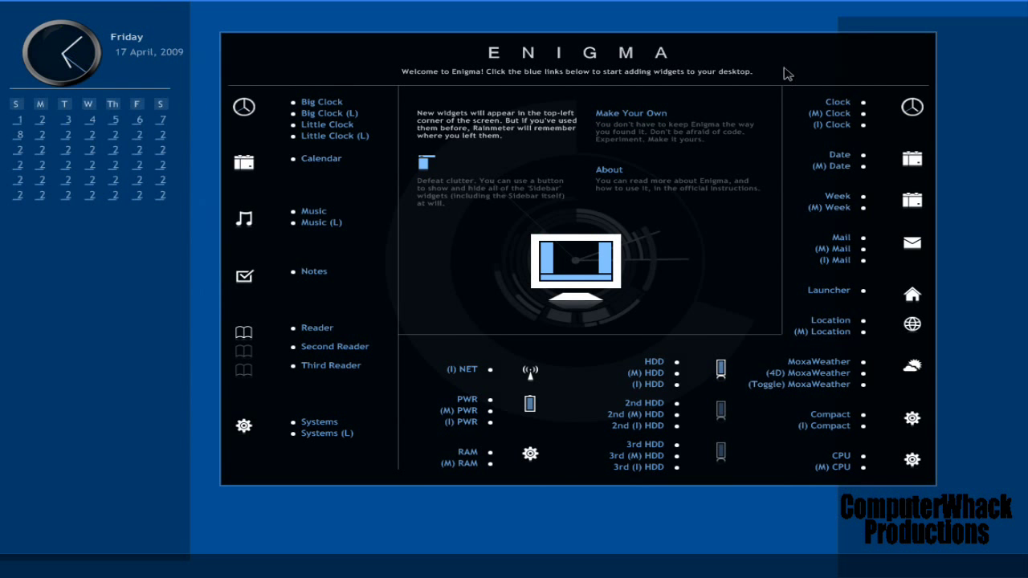
{"action": "left_click_drag", "start_coordinate": [777, 72], "coordinate": [725, 69]}
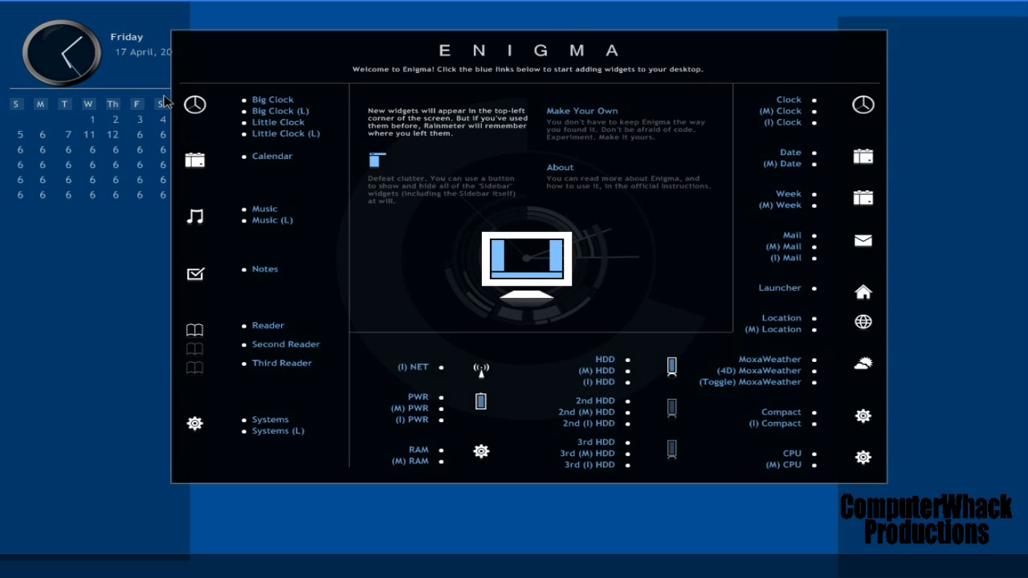
Move the calendar to the top-right sidebar and place the (I) NET widget on the bottom bar
{"action": "left_click_drag", "start_coordinate": [160, 95], "coordinate": [1010, 70]}
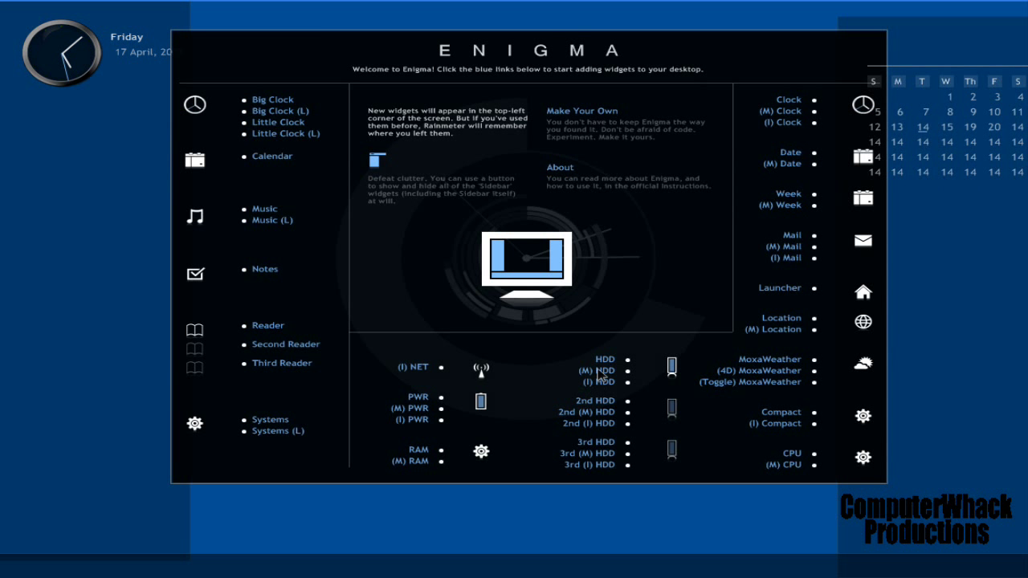
{"action": "left_click", "coordinate": [415, 370]}
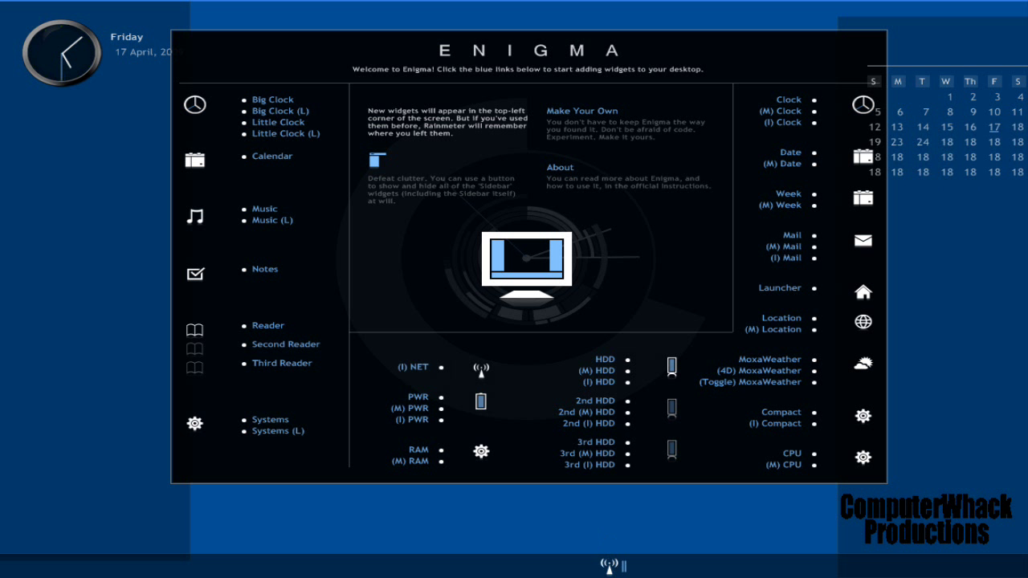
{"action": "left_click_drag", "start_coordinate": [608, 567], "coordinate": [325, 571]}
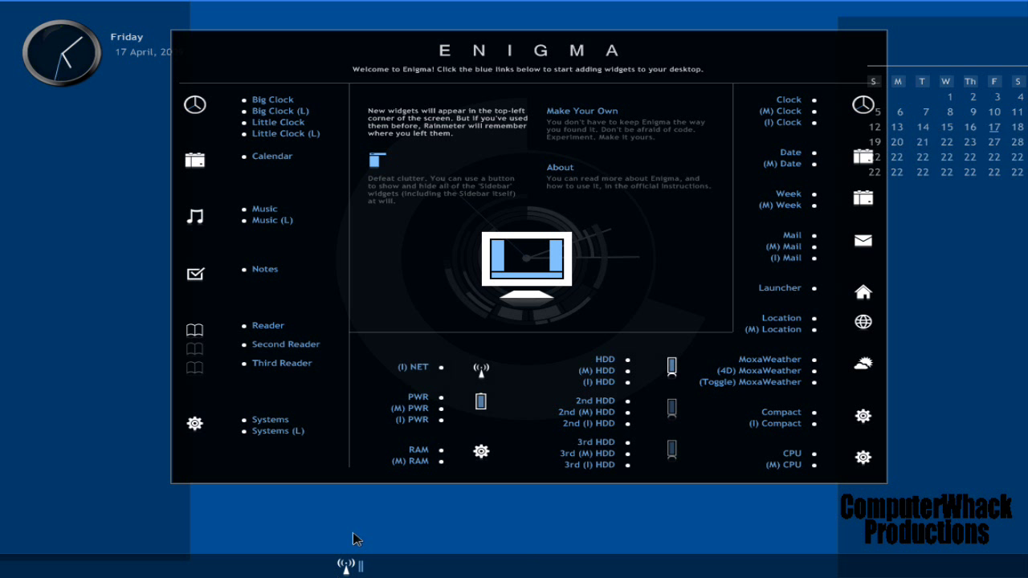
Add the (I) PWR battery and (M) RAM widgets beside the network widget on the bottom bar
{"action": "left_click", "coordinate": [418, 397]}
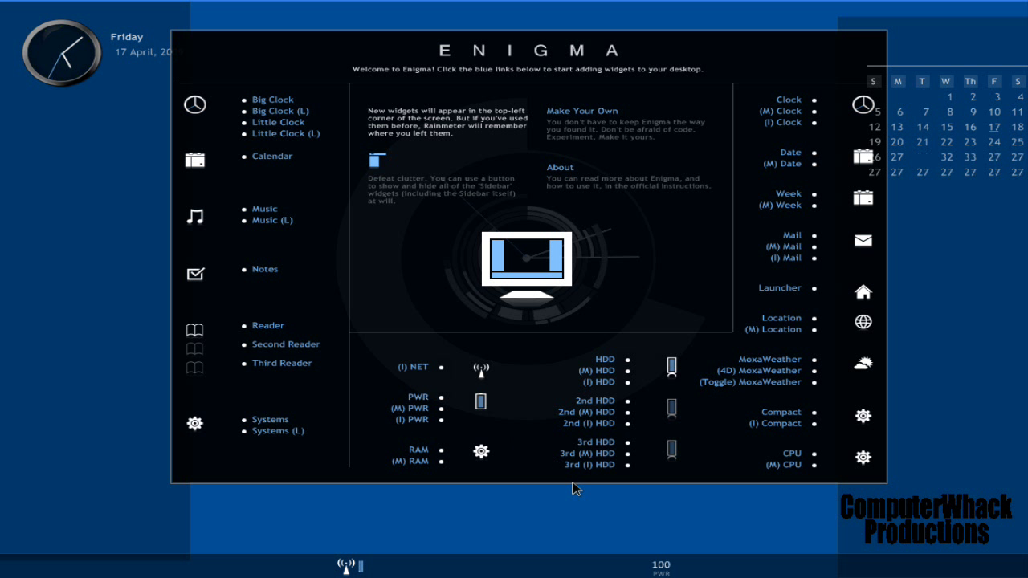
{"action": "left_click", "coordinate": [414, 420]}
{"action": "left_click", "coordinate": [414, 420]}
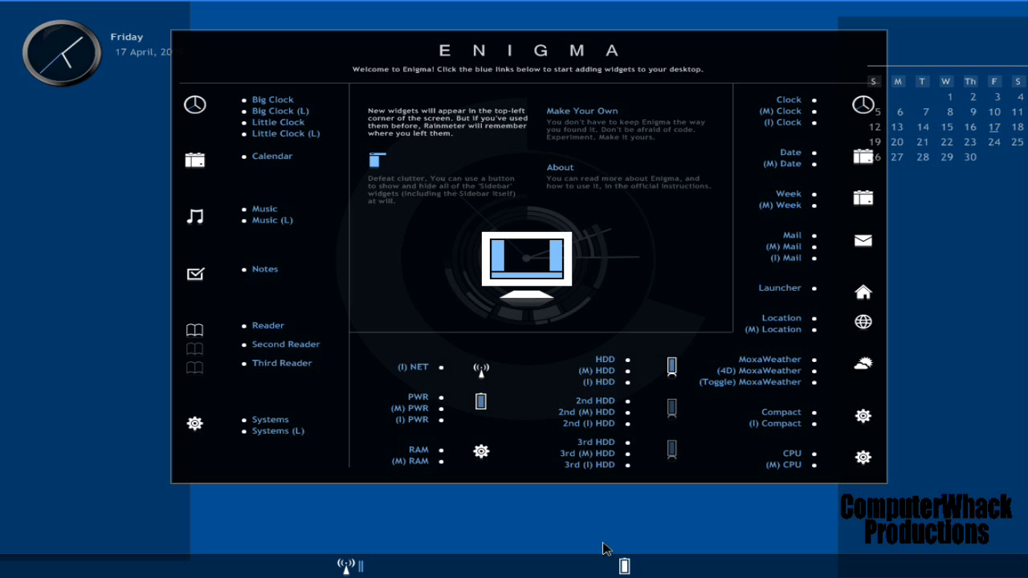
{"action": "left_click_drag", "start_coordinate": [612, 570], "coordinate": [367, 573]}
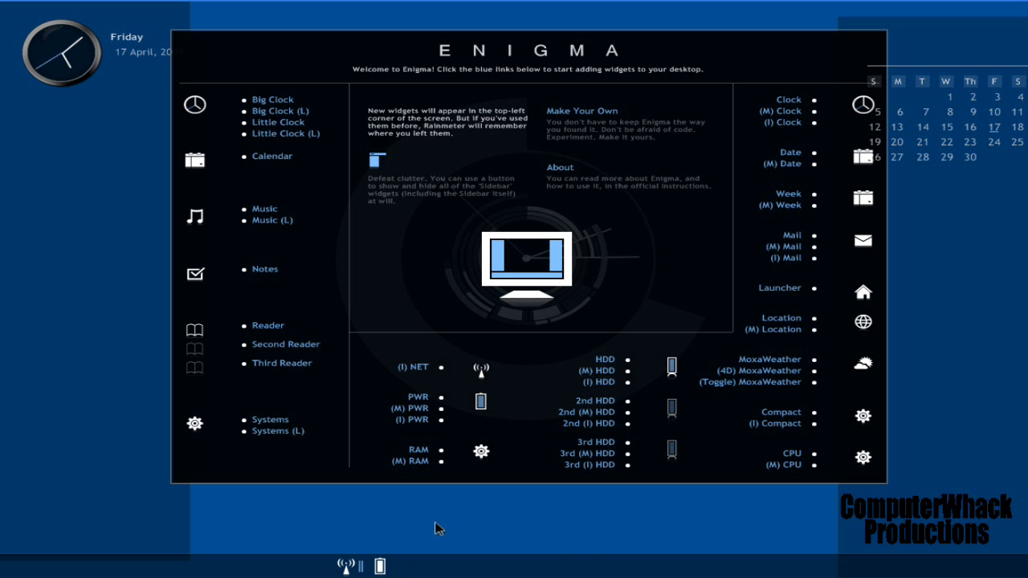
{"action": "left_click", "coordinate": [412, 462]}
{"action": "left_click_drag", "start_coordinate": [700, 568], "coordinate": [404, 568]}
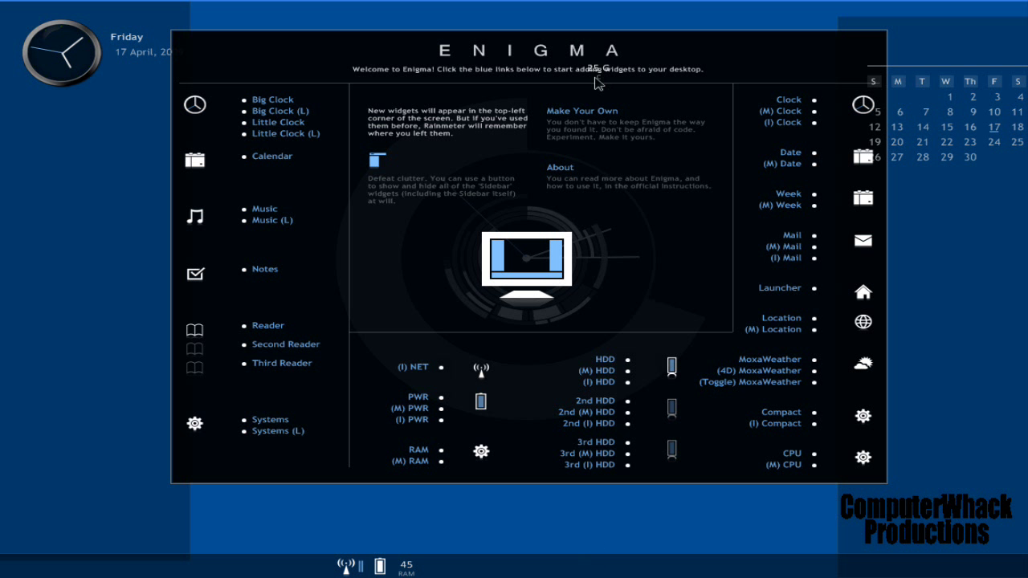
Place the C drive widget on the bottom bar and line up RAM, PWR and NET next to it
{"action": "left_click_drag", "start_coordinate": [608, 80], "coordinate": [627, 174]}
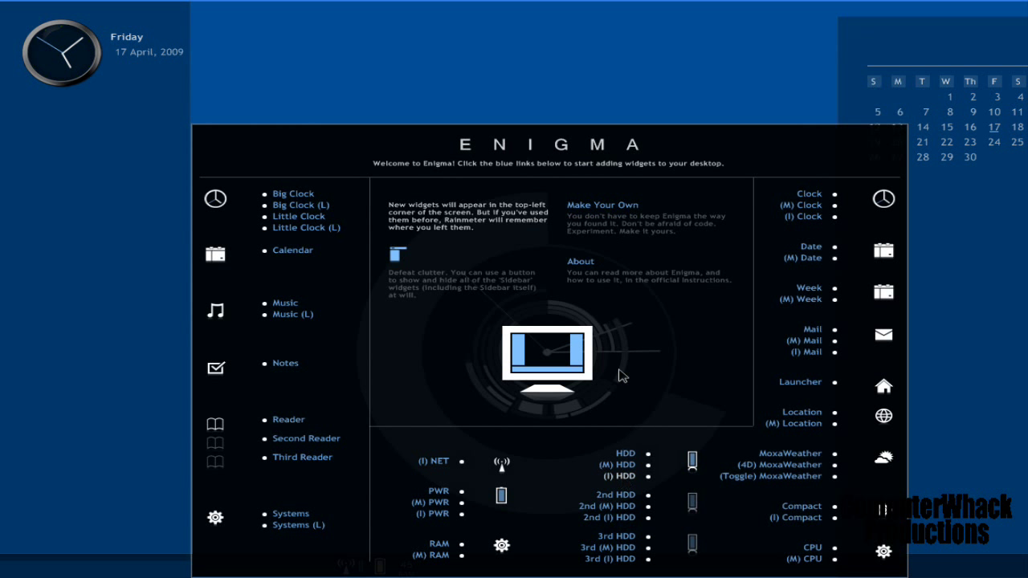
{"action": "left_click_drag", "start_coordinate": [614, 192], "coordinate": [575, 125]}
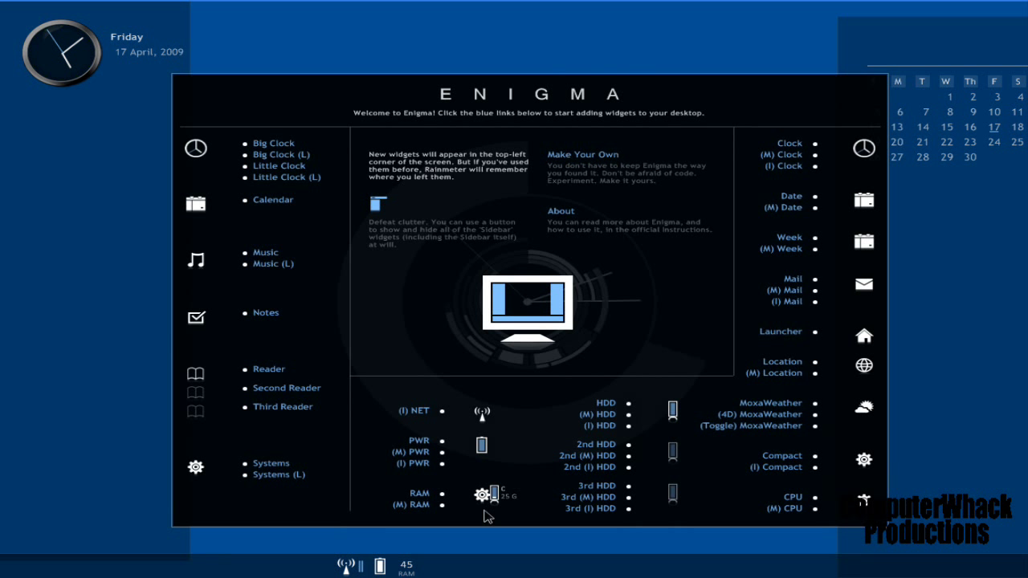
{"action": "left_click_drag", "start_coordinate": [493, 493], "coordinate": [613, 565]}
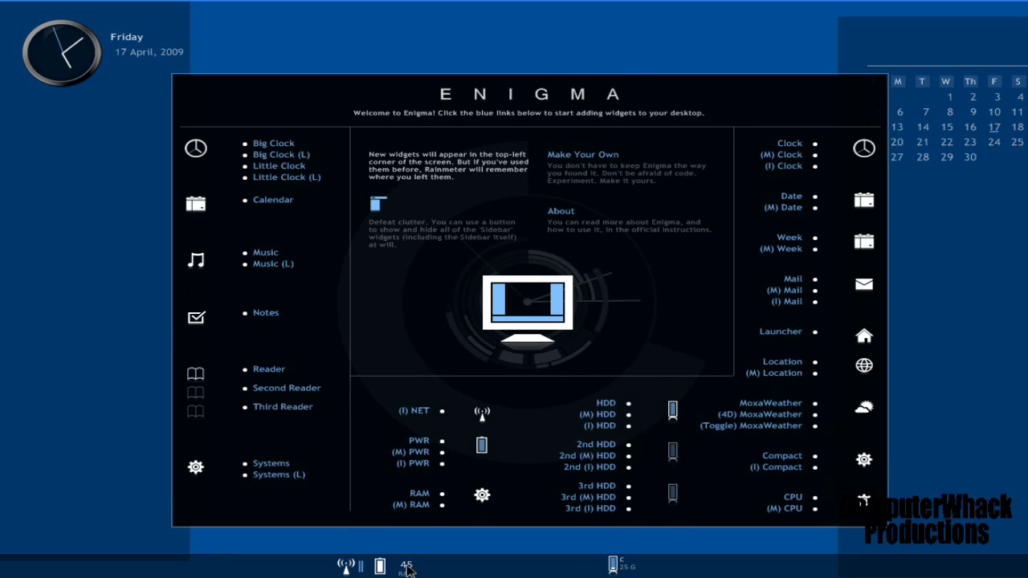
{"action": "left_click_drag", "start_coordinate": [407, 569], "coordinate": [595, 568]}
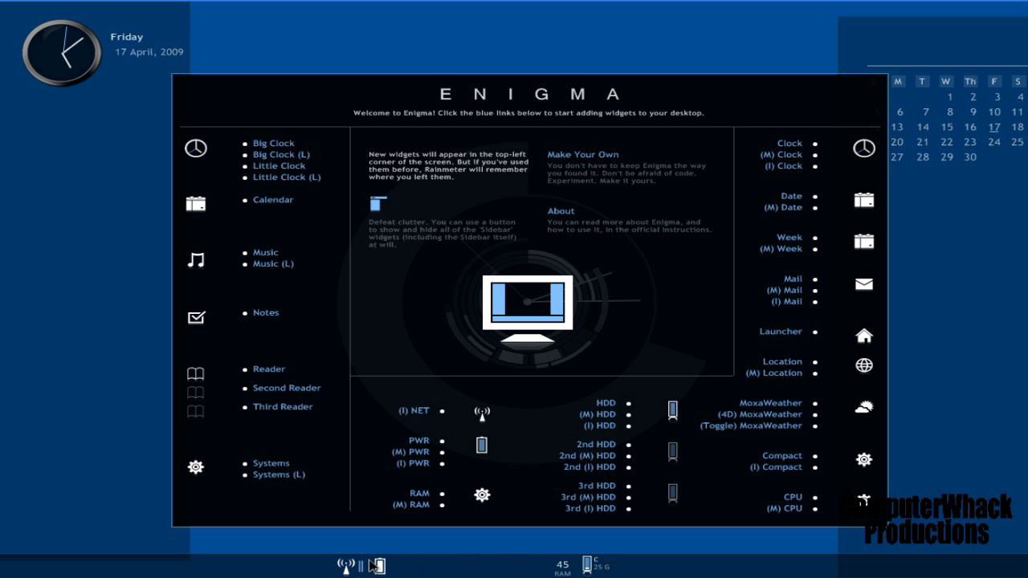
{"action": "left_click_drag", "start_coordinate": [372, 564], "coordinate": [521, 565]}
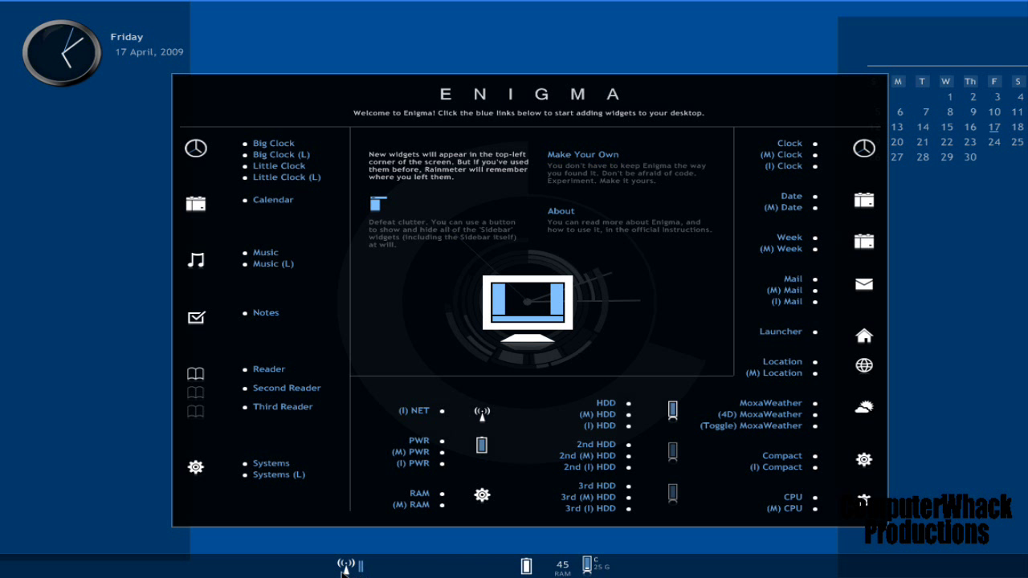
{"action": "left_click_drag", "start_coordinate": [346, 567], "coordinate": [491, 568]}
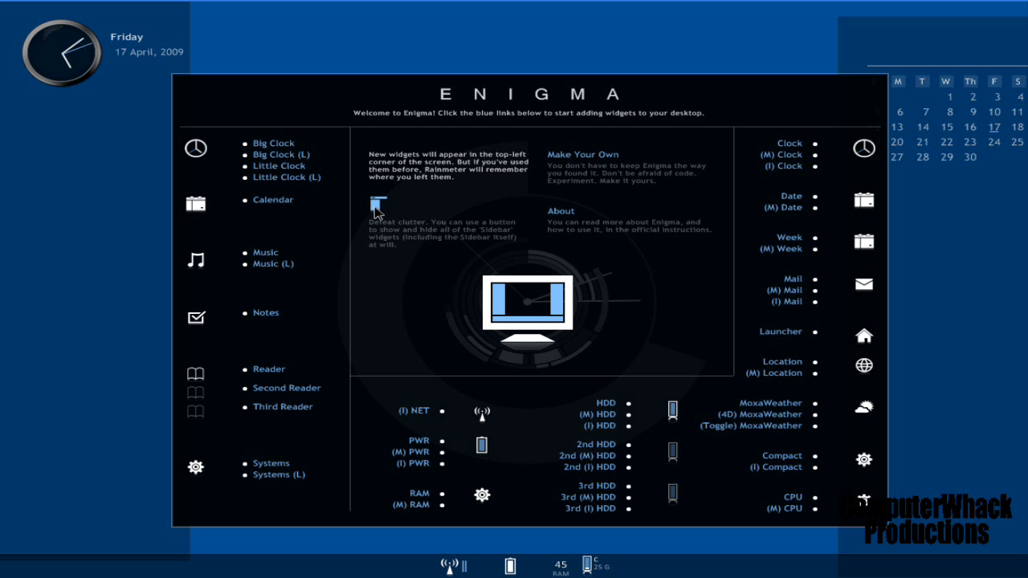
Add the sidebar show/hide toggle, test it, and move it to the upper left
{"action": "left_click", "coordinate": [377, 207]}
{"action": "left_click", "coordinate": [308, 569]}
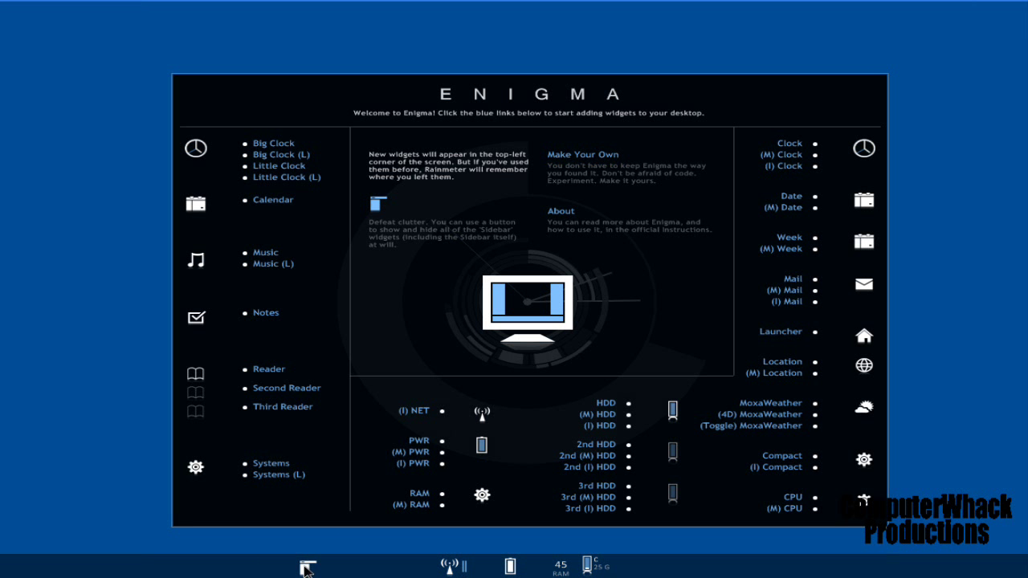
{"action": "left_click", "coordinate": [308, 569]}
{"action": "left_click", "coordinate": [307, 569]}
{"action": "left_click", "coordinate": [307, 568]}
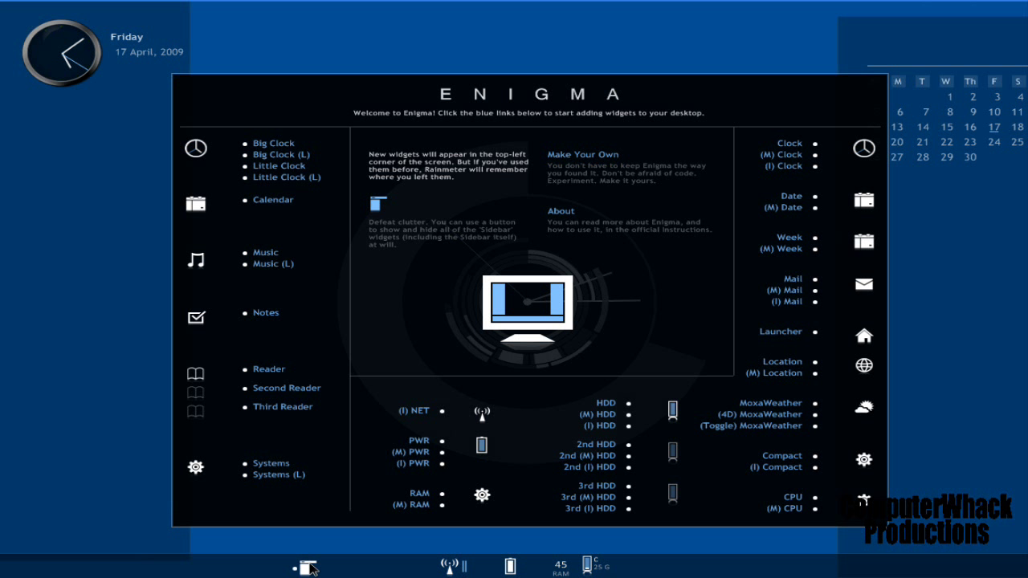
{"action": "left_click", "coordinate": [310, 569]}
{"action": "left_click", "coordinate": [309, 568]}
{"action": "left_click_drag", "start_coordinate": [308, 568], "coordinate": [23, 143]}
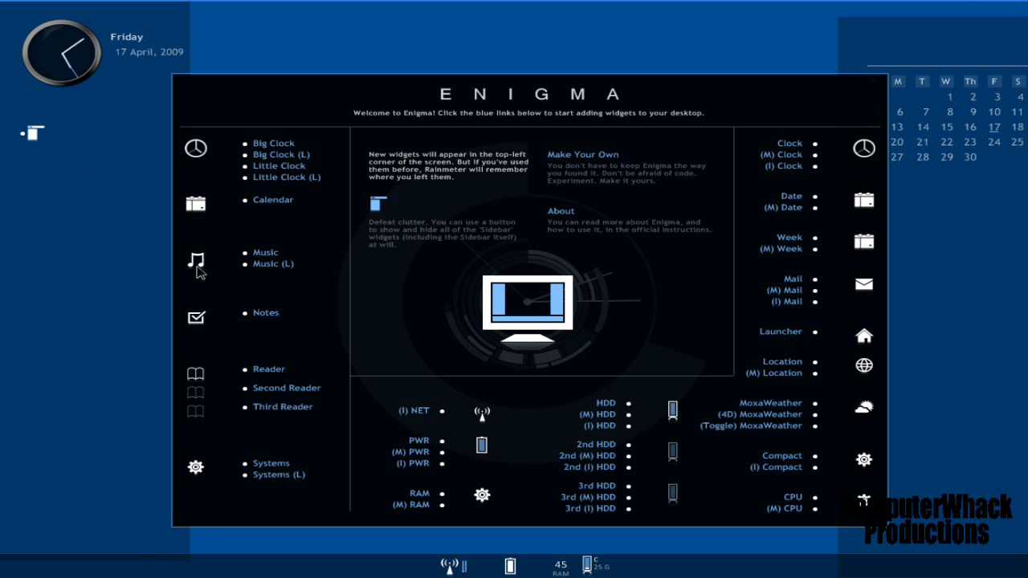
Add Now Playing, Notes and Google News widgets to the left sidebar
{"action": "left_click", "coordinate": [265, 254]}
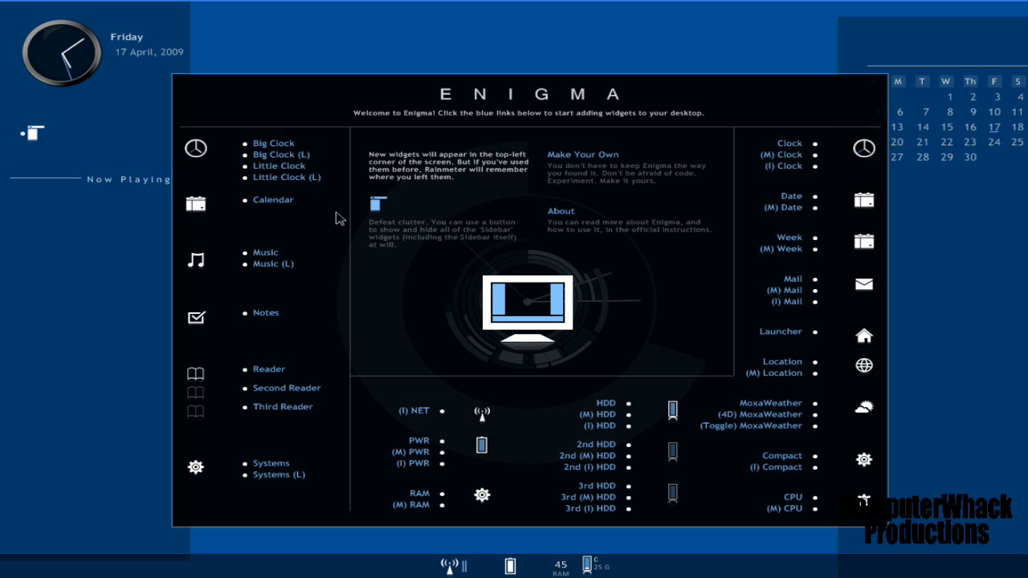
{"action": "left_click", "coordinate": [265, 314]}
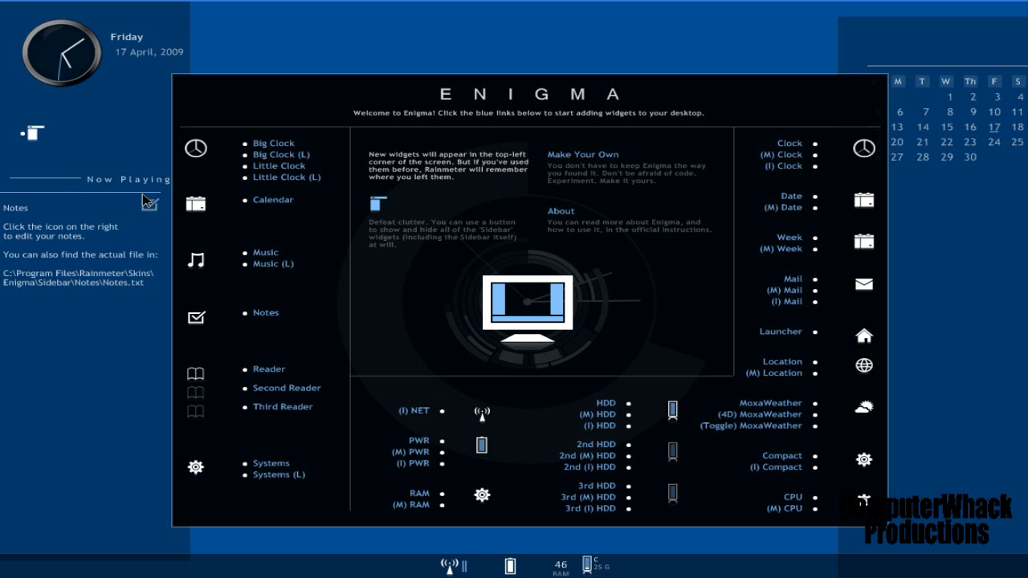
{"action": "left_click_drag", "start_coordinate": [147, 199], "coordinate": [129, 306]}
{"action": "left_click", "coordinate": [270, 370]}
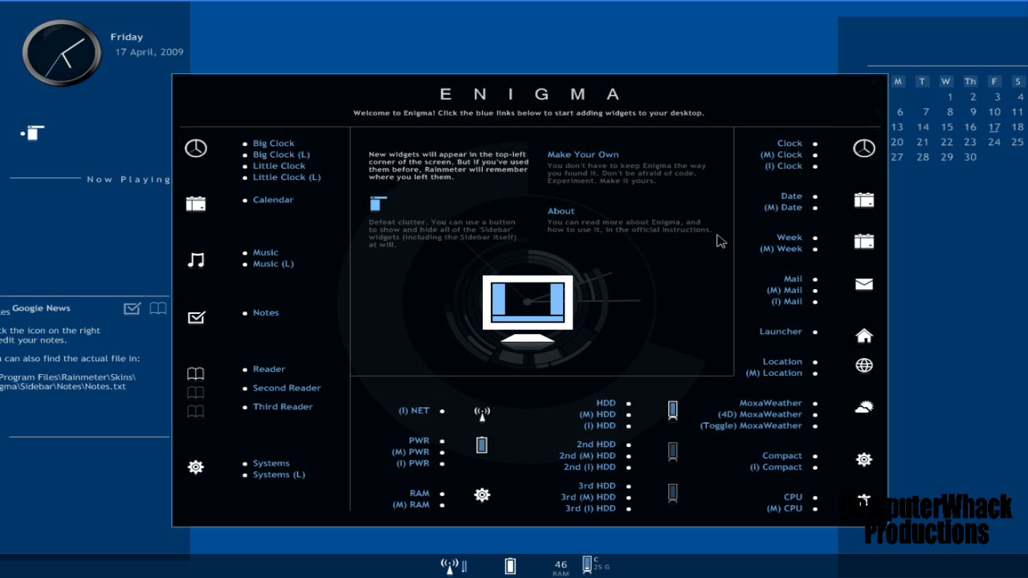
Add the MoxaWeather widget with the CPU readout beneath it on the right sidebar
{"action": "left_click", "coordinate": [775, 404]}
{"action": "left_click_drag", "start_coordinate": [987, 438], "coordinate": [921, 217]}
{"action": "left_click_drag", "start_coordinate": [992, 521], "coordinate": [957, 263]}
Add the location readout to the right sidebar and move the Enigma welcome panel aside
{"action": "left_click", "coordinate": [835, 359]}
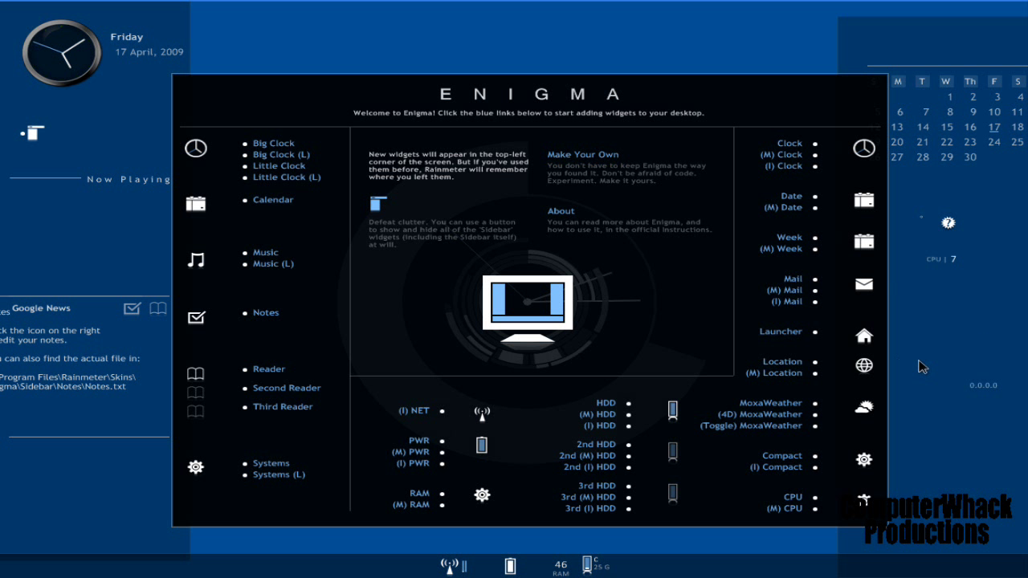
{"action": "left_click_drag", "start_coordinate": [979, 394], "coordinate": [956, 328]}
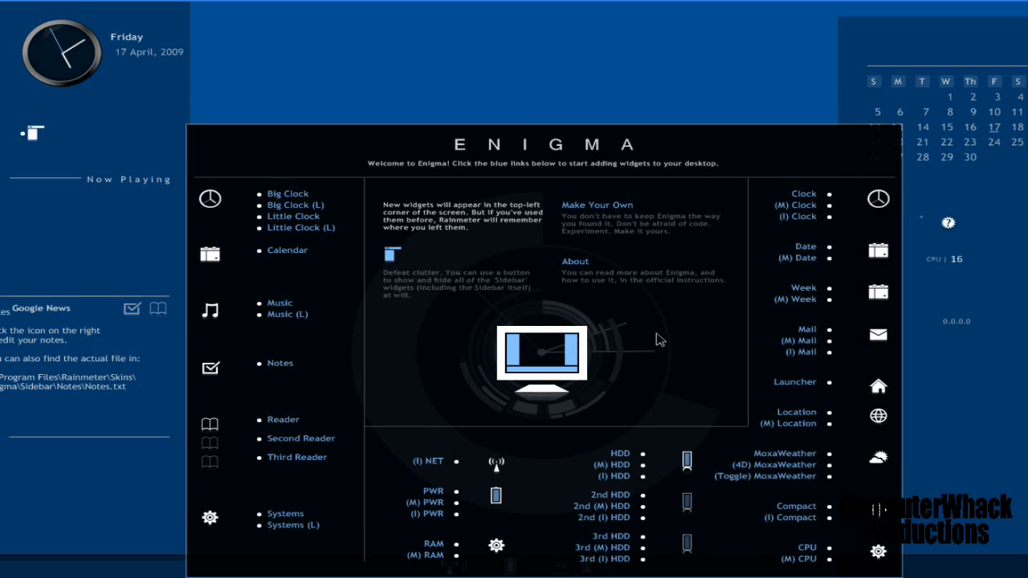
{"action": "left_click_drag", "start_coordinate": [826, 170], "coordinate": [950, 175]}
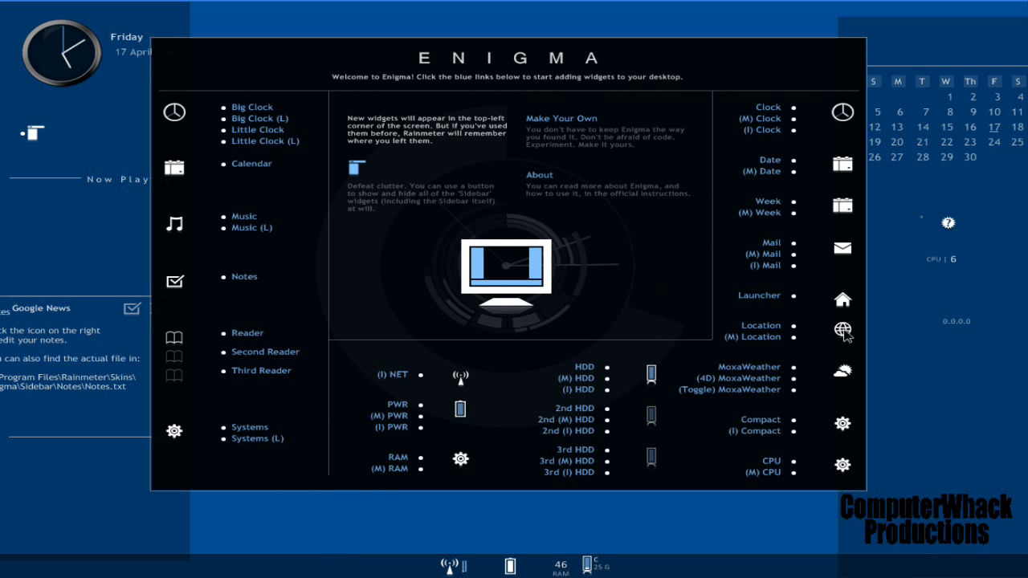
Add the launcher widget and place its iTunes-to-Trillian program bar along the screen bottom
{"action": "left_click", "coordinate": [765, 302]}
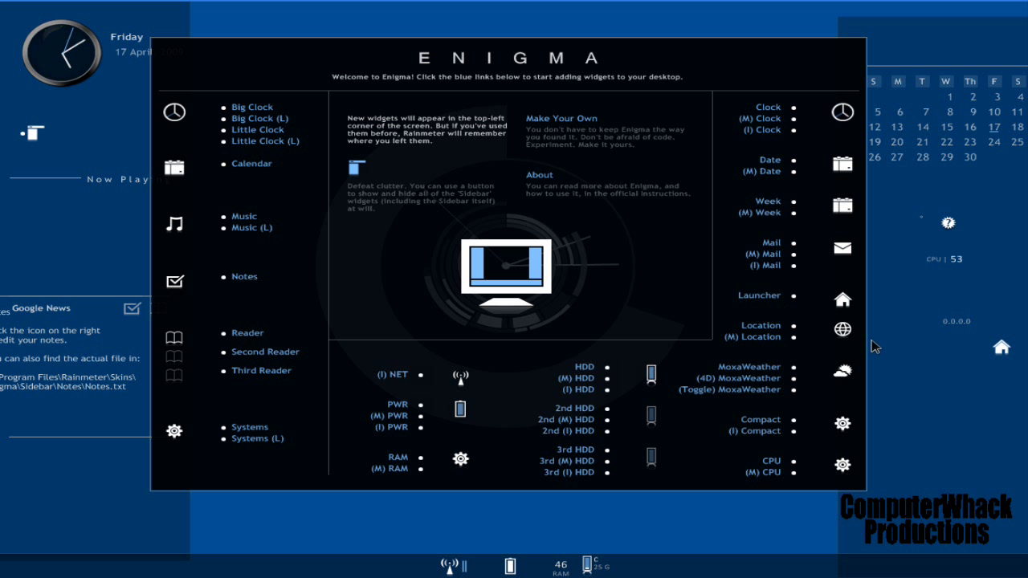
{"action": "left_click", "coordinate": [1002, 349]}
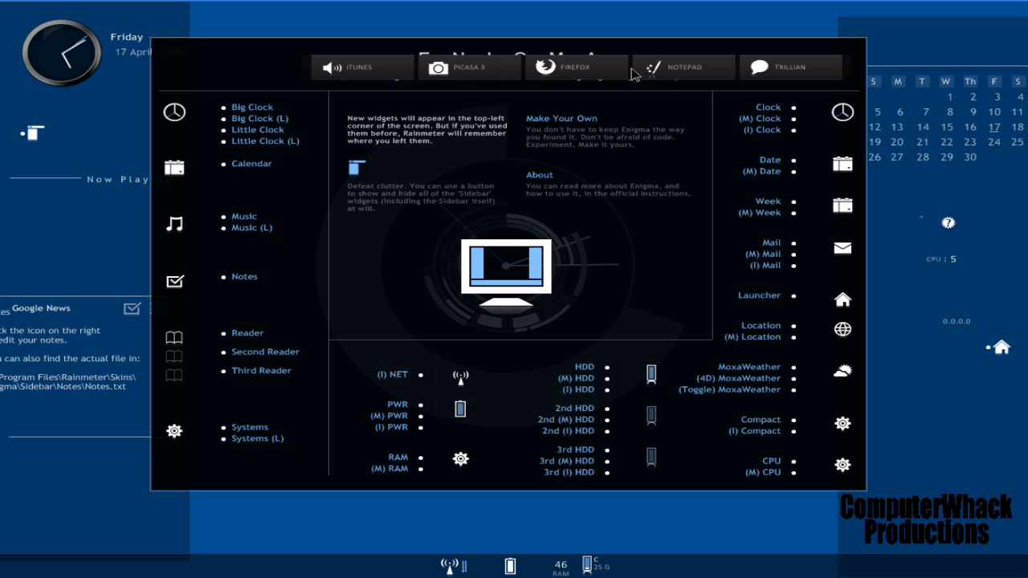
{"action": "left_click_drag", "start_coordinate": [632, 74], "coordinate": [570, 546]}
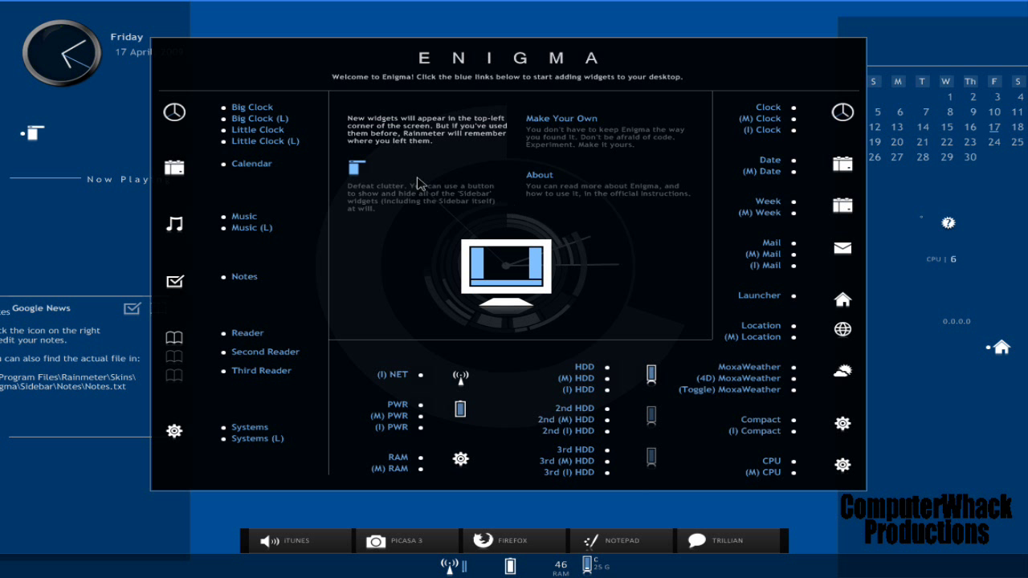
Unload the Enigma Welcome panel (Configs > Enigma > Welcome > Home.ini)
{"action": "right_click", "coordinate": [517, 69]}
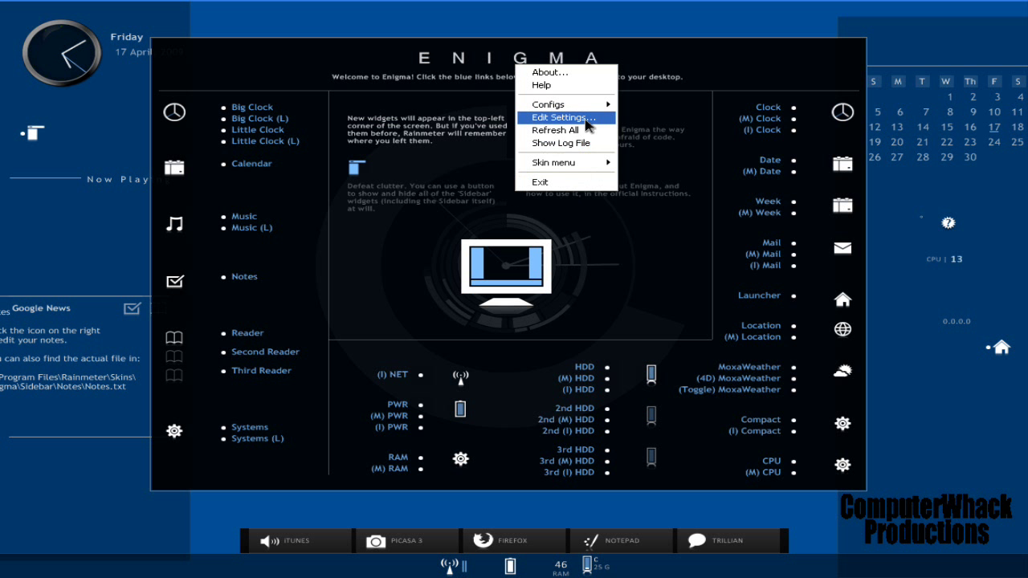
{"action": "mouse_move", "coordinate": [586, 105]}
{"action": "mouse_move", "coordinate": [642, 107]}
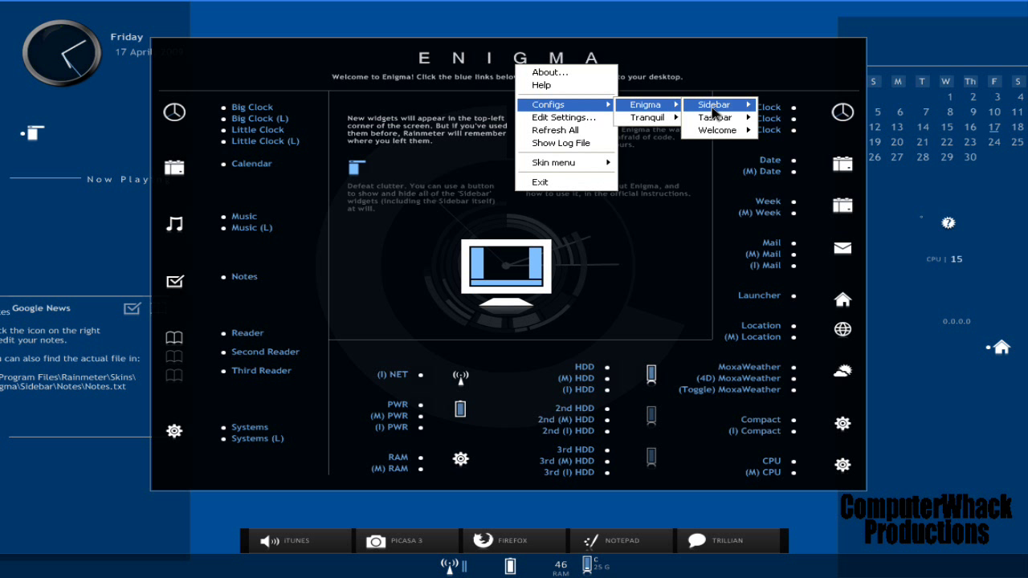
{"action": "mouse_move", "coordinate": [726, 120]}
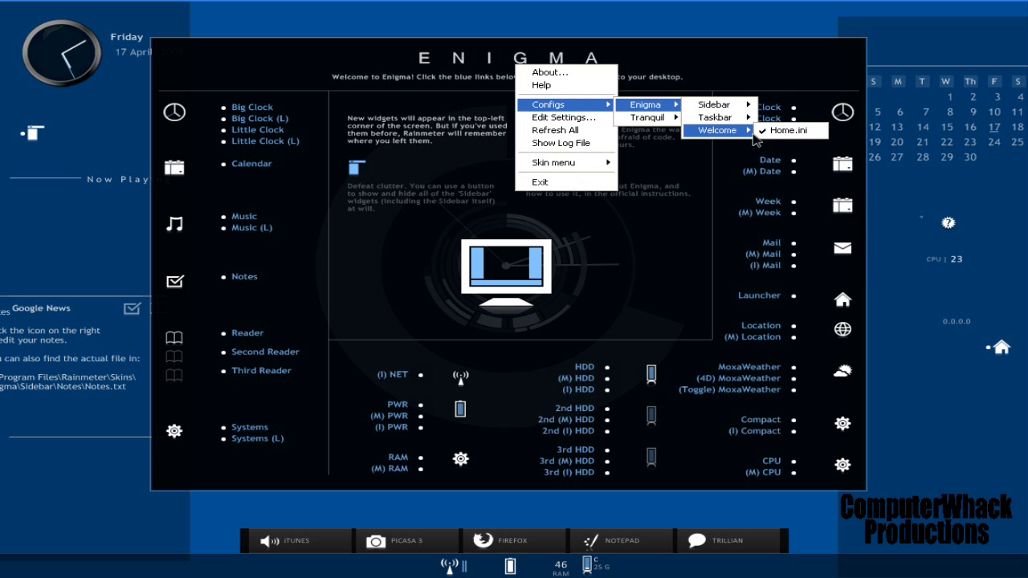
{"action": "left_click", "coordinate": [761, 131]}
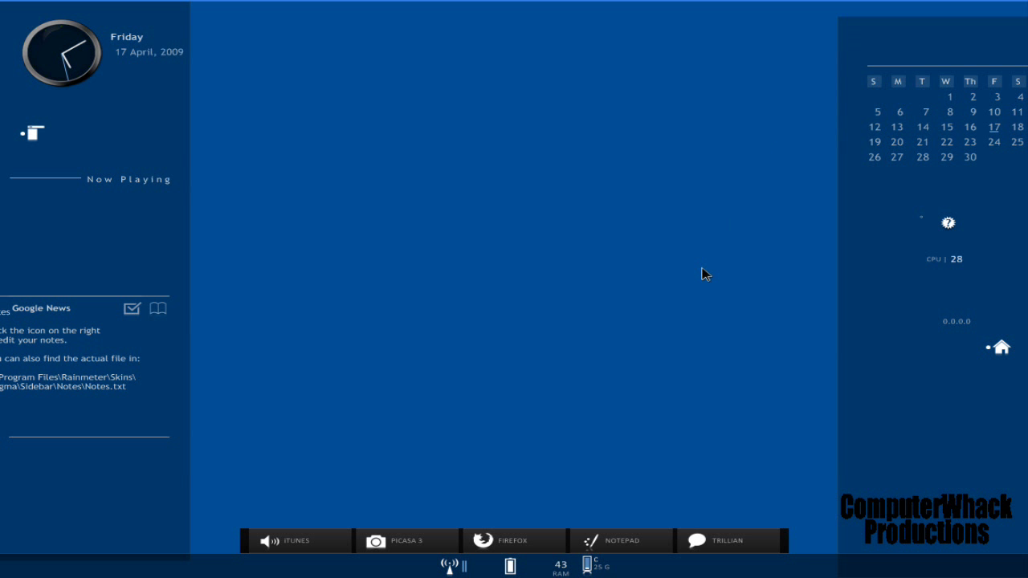
Turn desktop icons back on with Arrange Icons By > Show Desktop Icons
{"action": "right_click", "coordinate": [383, 192]}
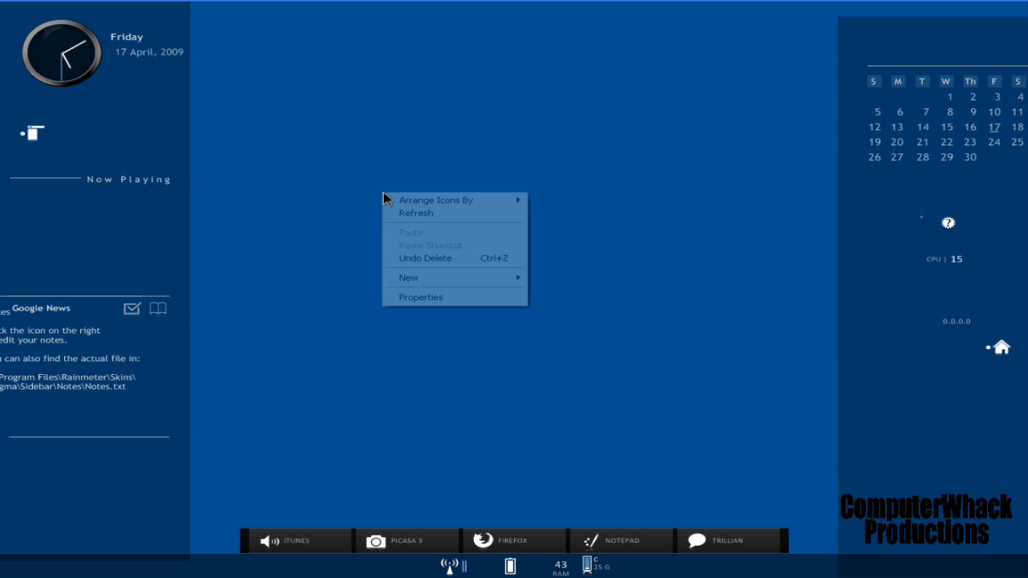
{"action": "mouse_move", "coordinate": [433, 200]}
{"action": "left_click", "coordinate": [576, 306]}
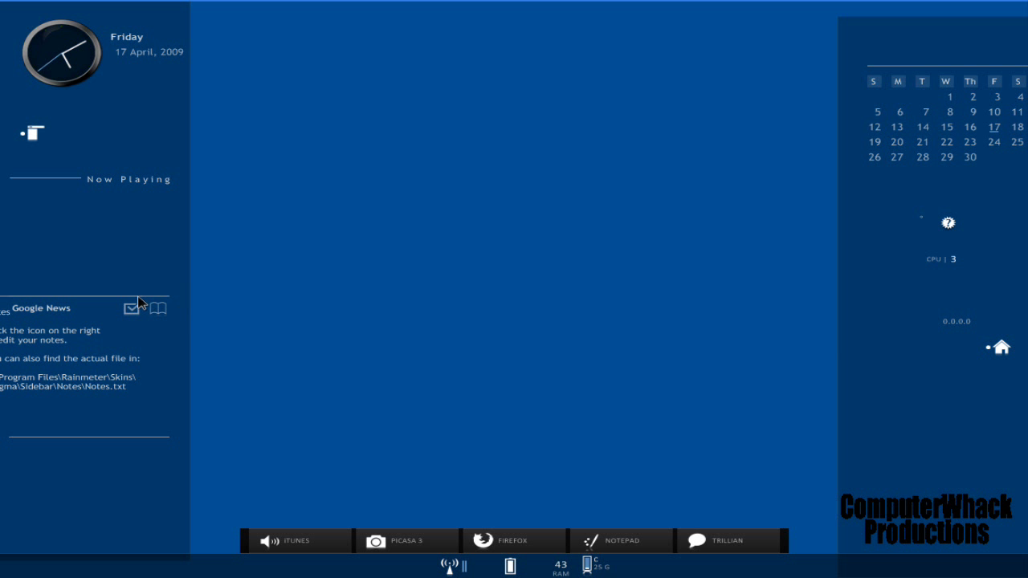
Move Google News below Notes, bring Notes fully on screen, and browse to Enigma_by_Kaelri > Bonus Features
{"action": "left_click_drag", "start_coordinate": [138, 302], "coordinate": [168, 410]}
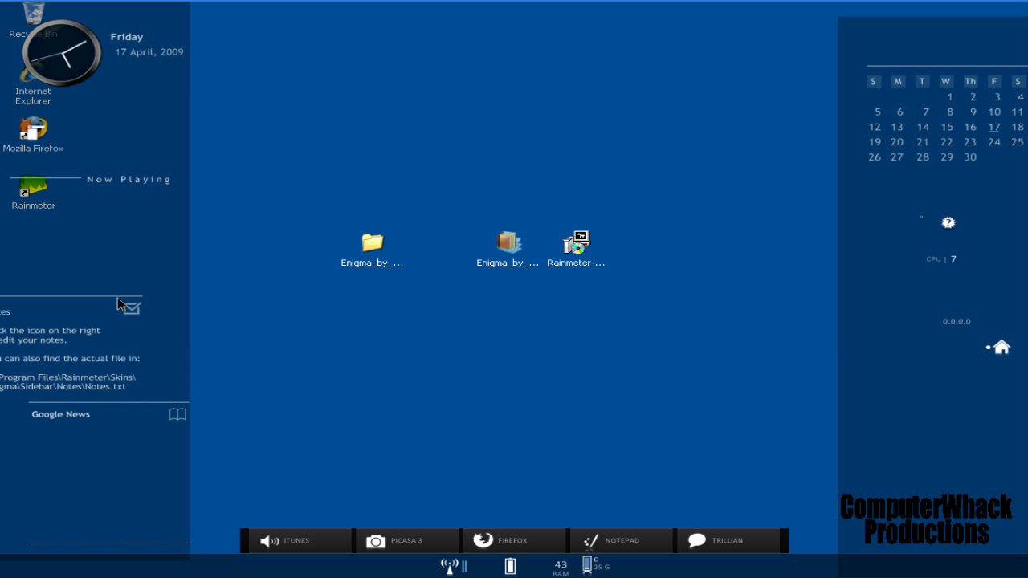
{"action": "left_click_drag", "start_coordinate": [117, 302], "coordinate": [161, 304]}
{"action": "double_click", "coordinate": [372, 243]}
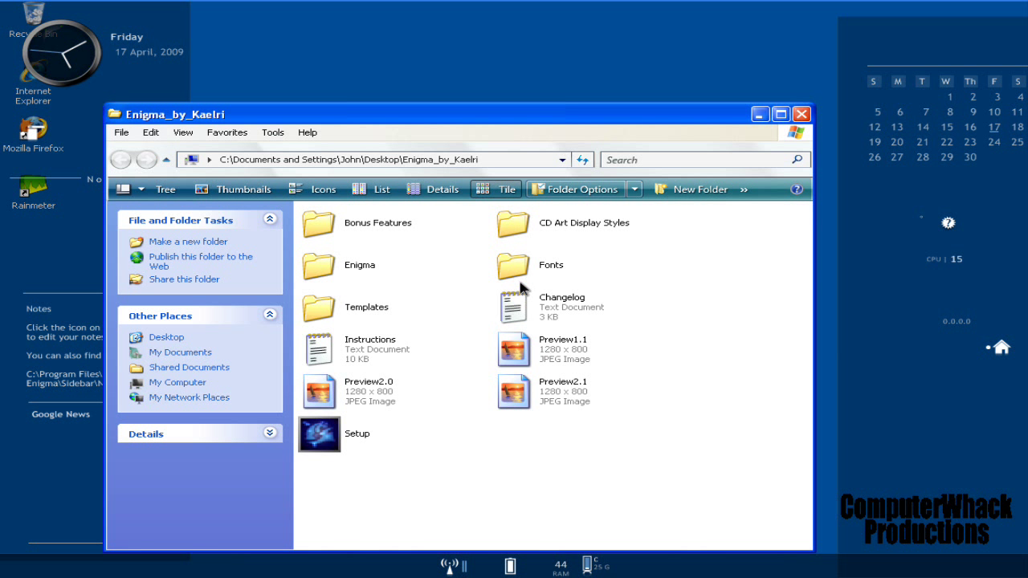
{"action": "double_click", "coordinate": [372, 231]}
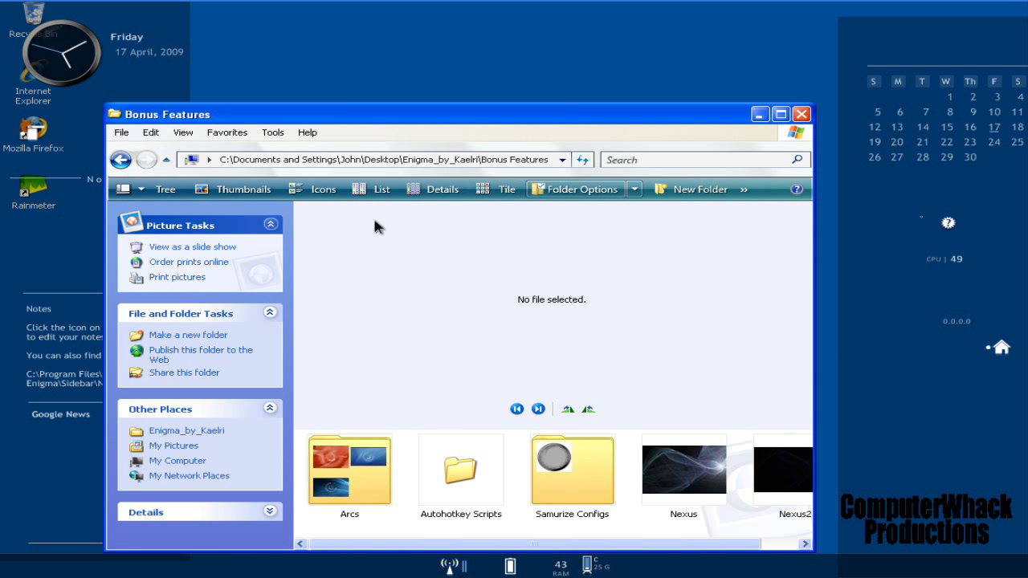
Set the Nexus image as the desktop background and open the Autohotkey Scripts folder
{"action": "left_click", "coordinate": [664, 482]}
{"action": "double_click", "coordinate": [663, 483]}
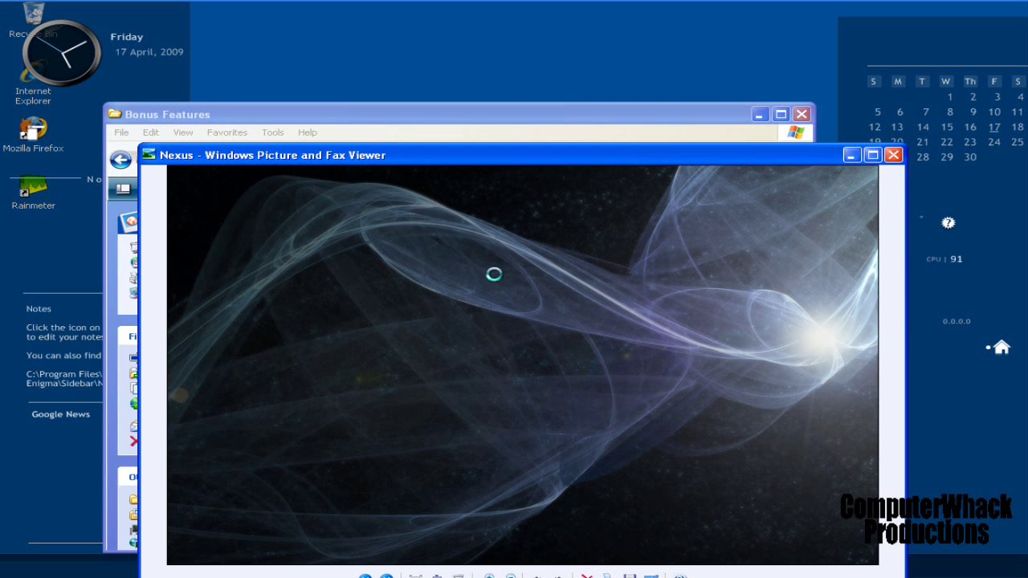
{"action": "right_click", "coordinate": [493, 275]}
{"action": "left_click", "coordinate": [578, 384]}
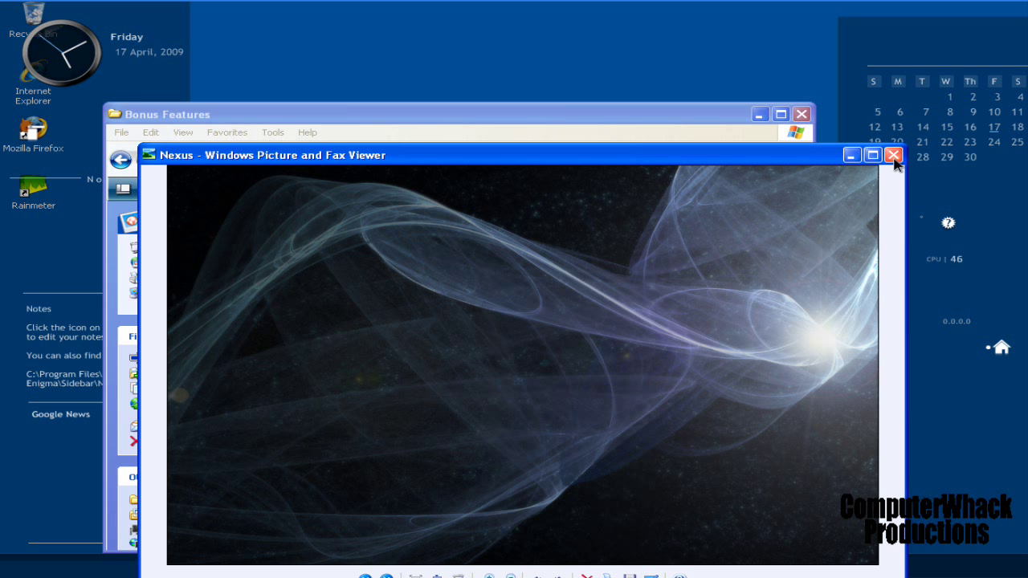
{"action": "left_click", "coordinate": [892, 155]}
{"action": "double_click", "coordinate": [463, 476]}
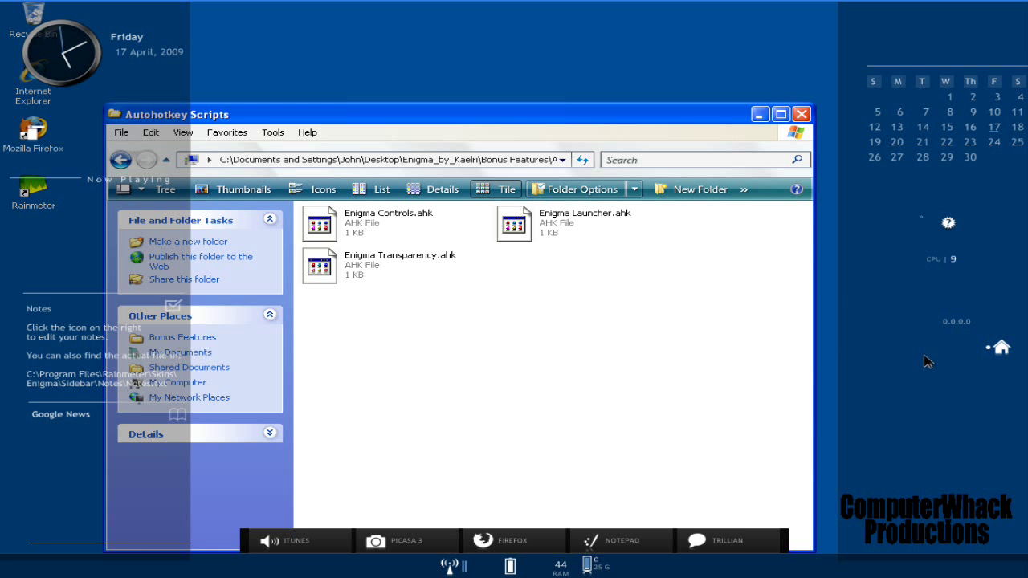
Close the Autohotkey Scripts window and uncheck Show Desktop Icons under Arrange Icons By
{"action": "key", "text": "alt+F4"}
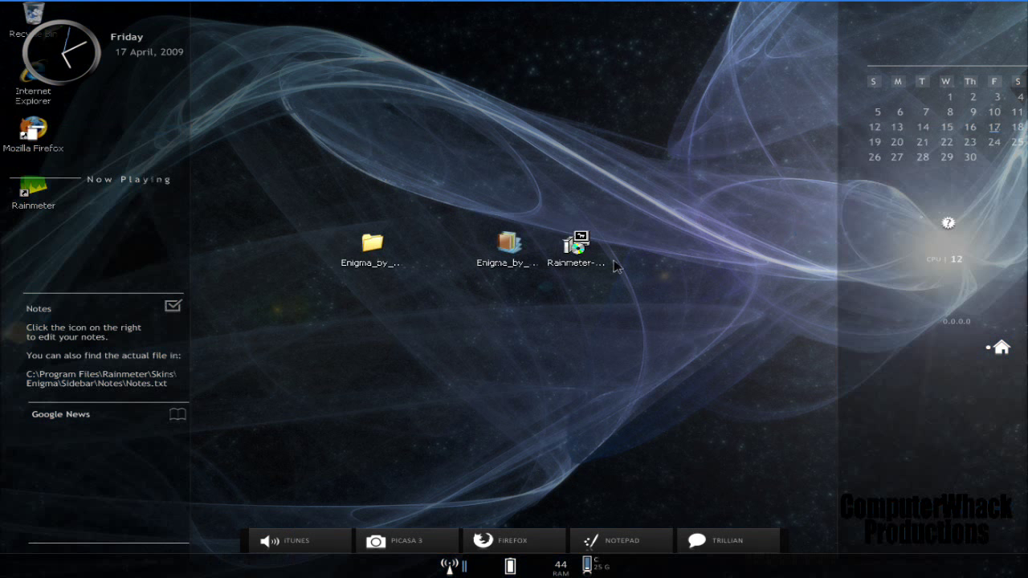
{"action": "right_click", "coordinate": [596, 312]}
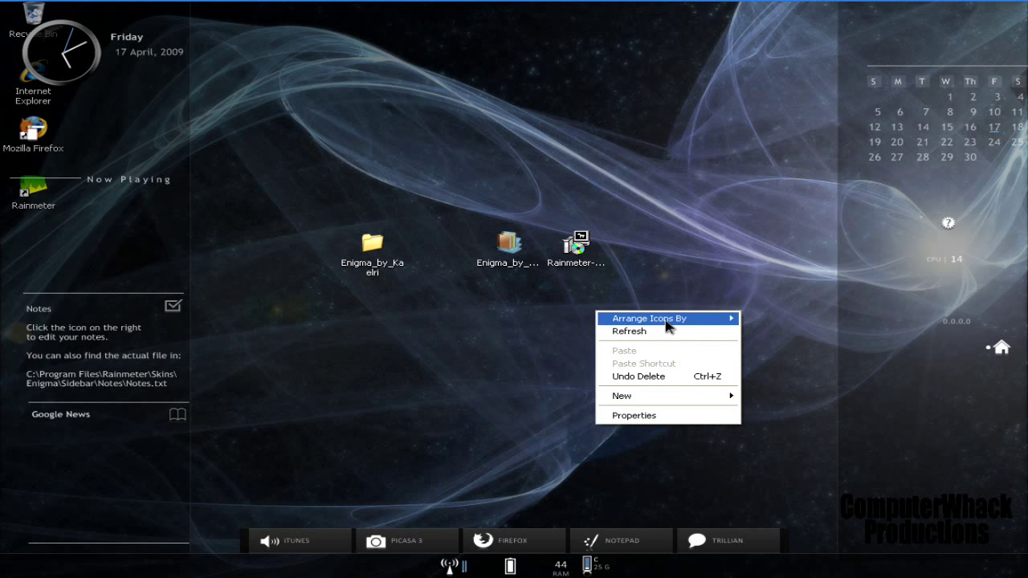
{"action": "mouse_move", "coordinate": [729, 320]}
{"action": "left_click", "coordinate": [774, 420]}
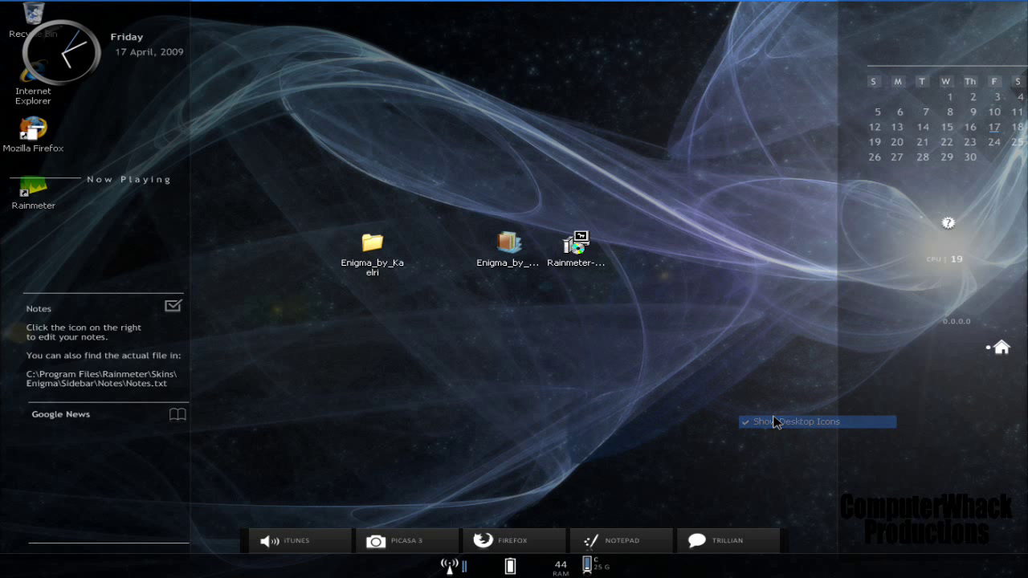